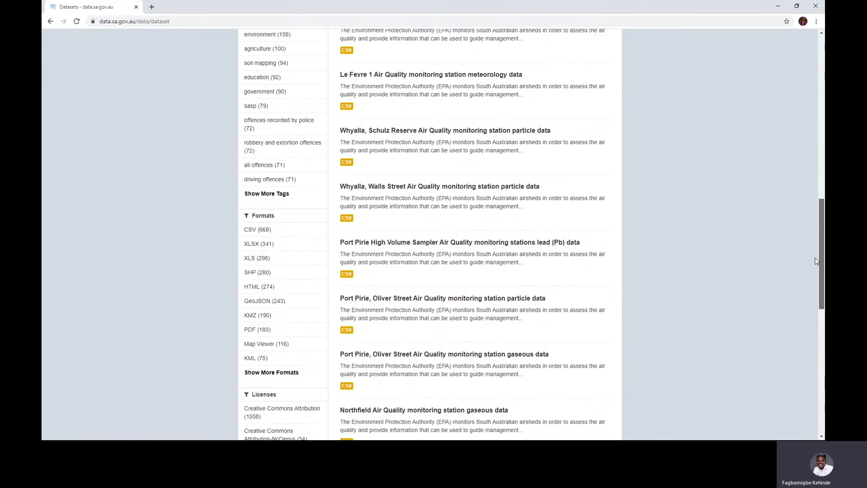
Switch to Alteryx Designer and widen the Text Input configuration pane to read the full CSV download link.
scroll(811, 272, down, 2)
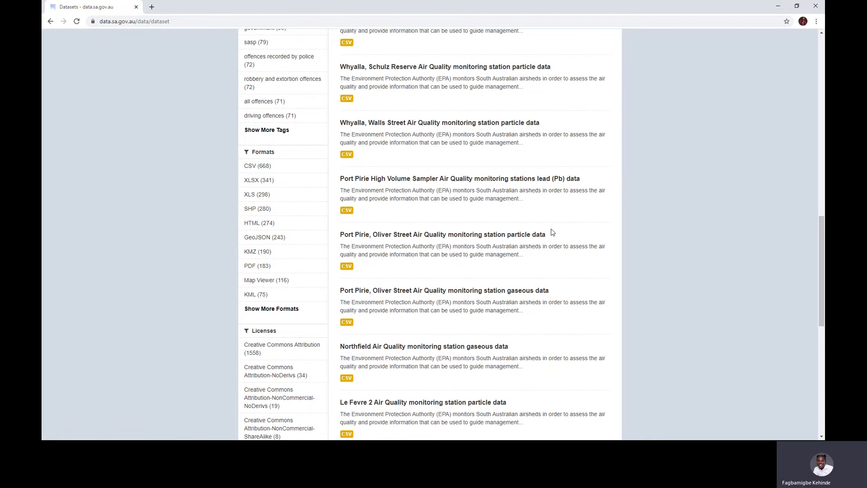
key(alt+Tab)
click(358, 182)
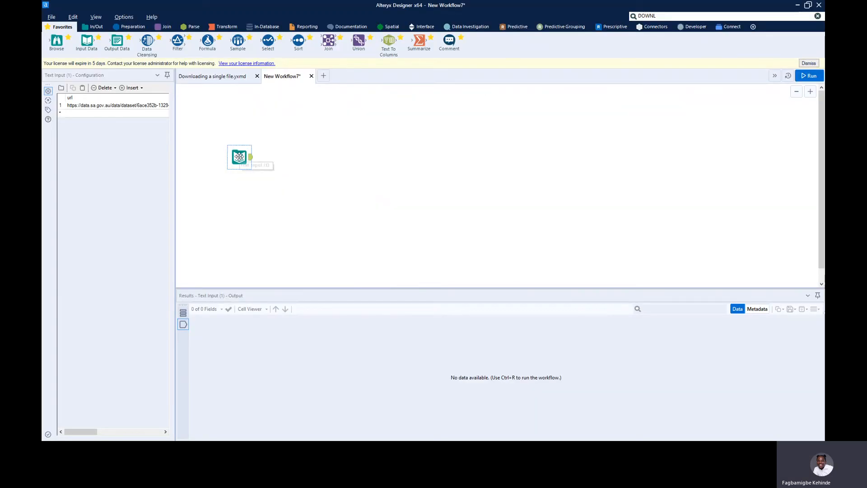
drag(175, 71, 296, 86)
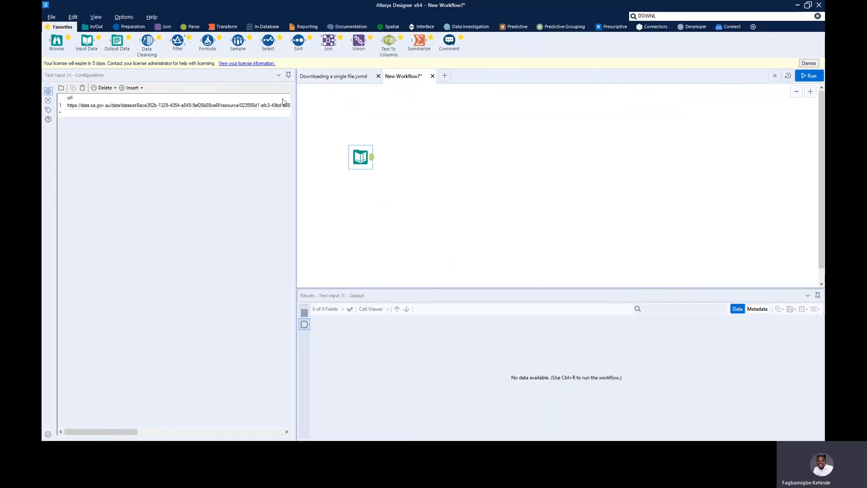
click(296, 71)
drag(296, 71, 418, 86)
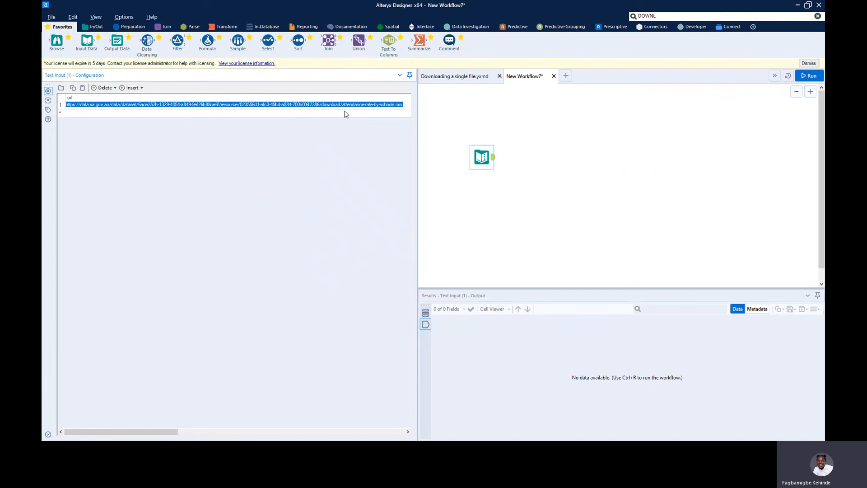
Switch to the Data.SA datasets page in the browser and search the datasets for "attendance".
key(alt+Tab)
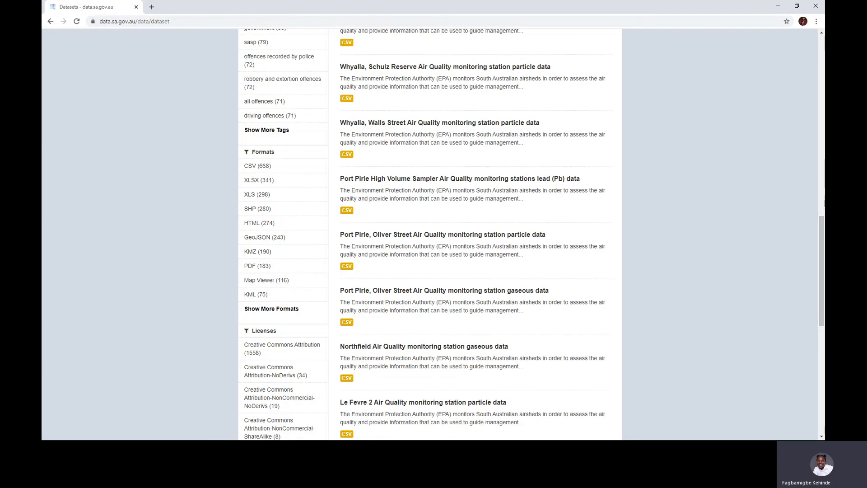
drag(821, 244, 822, 75)
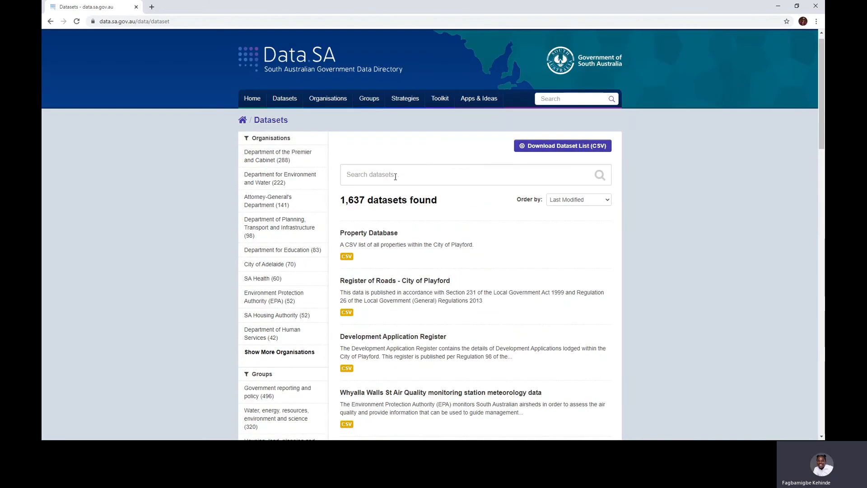
click(373, 174)
text(at)
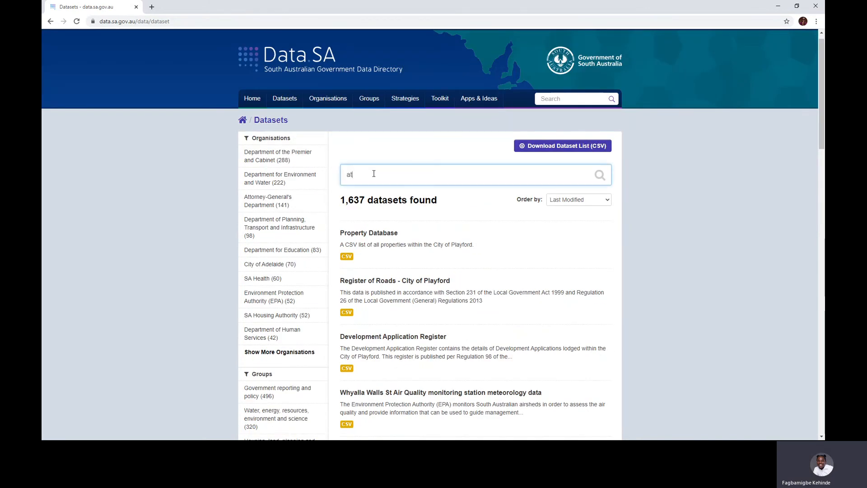
text(tendance)
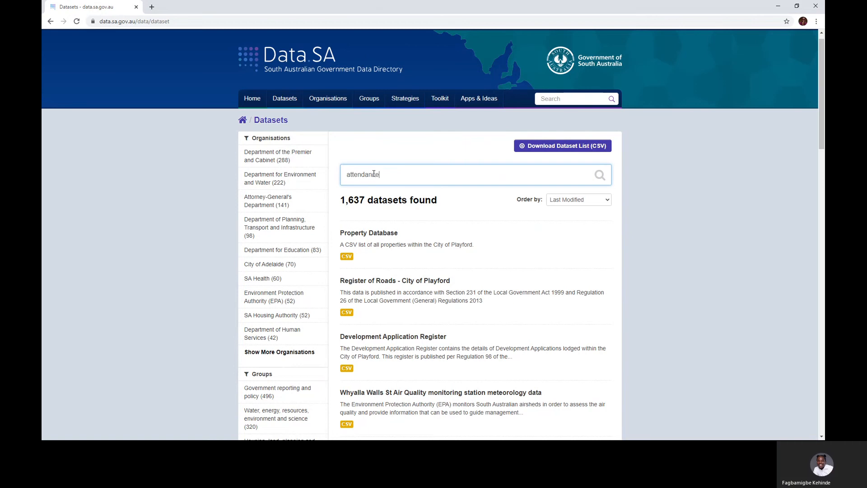
click(599, 175)
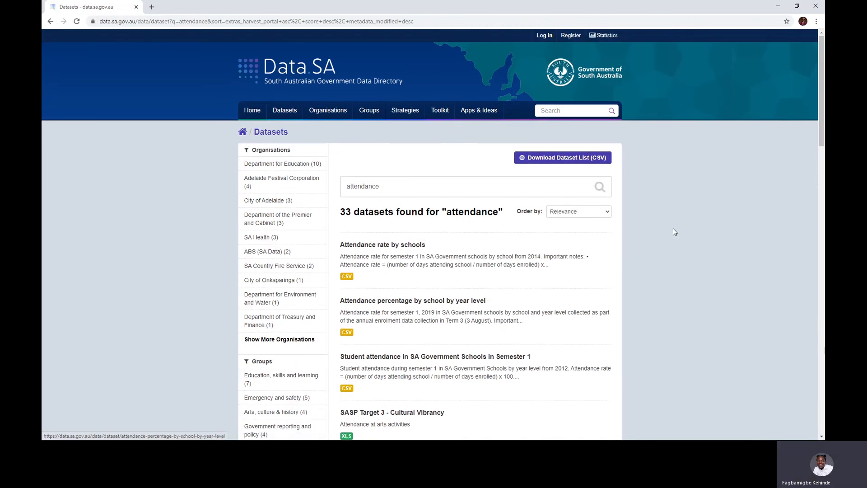
Open the "Attendance rate by schools" dataset and its Semester 1 attendance CSV resource.
mouse_move(822, 145)
mouse_down()
mouse_move(819, 223)
mouse_move(821, 146)
mouse_up()
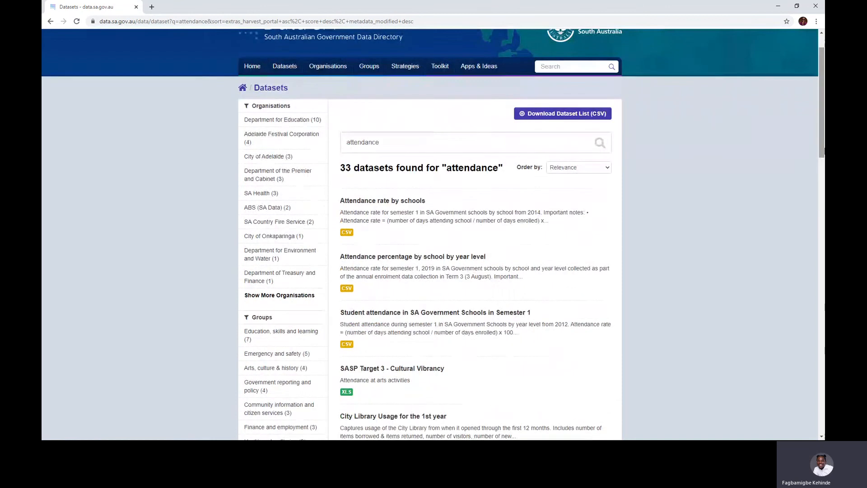
click(396, 204)
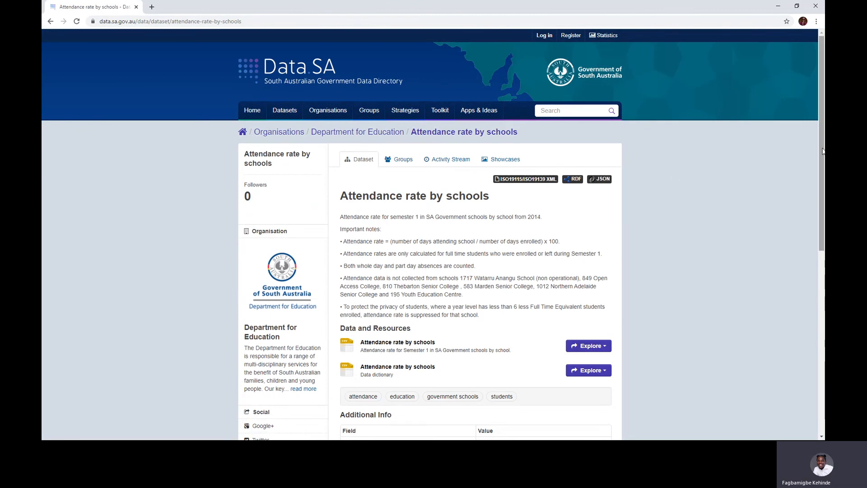
scroll(786, 204, down, 5)
drag(796, 282, 795, 288)
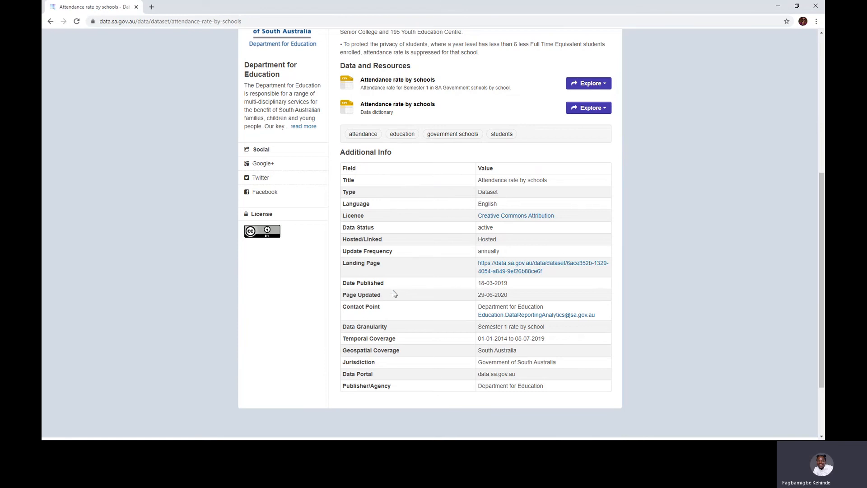
drag(822, 195, 822, 146)
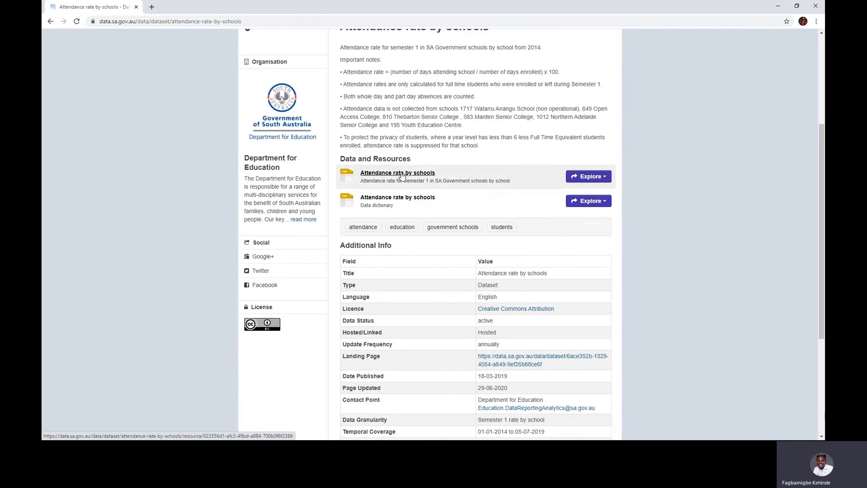
click(402, 174)
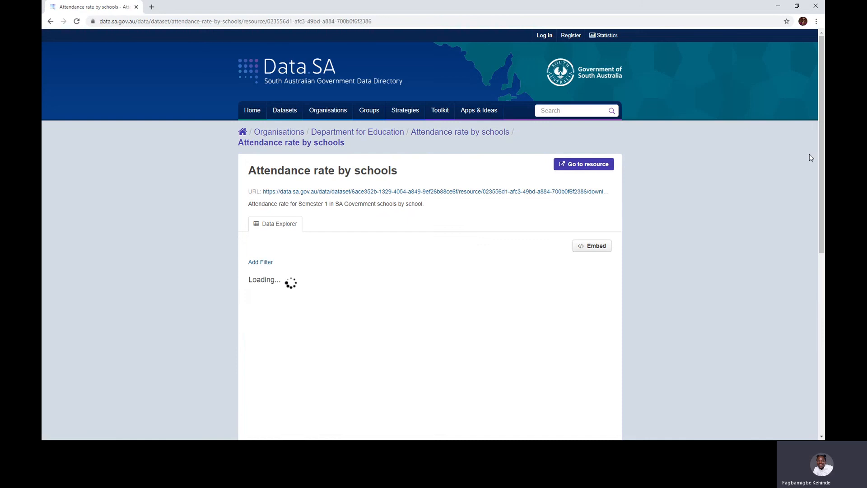
Examine the attendance records in the resource's Data Explorer grid.
drag(820, 161, 815, 206)
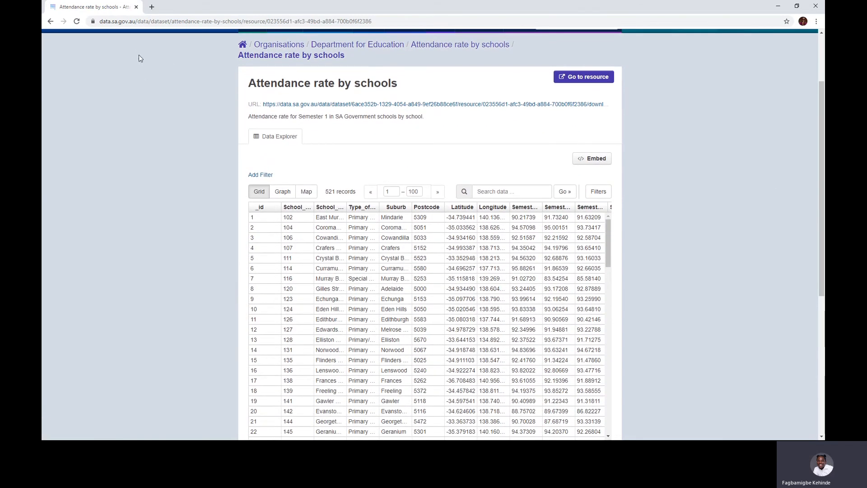
drag(157, 73, 137, 49)
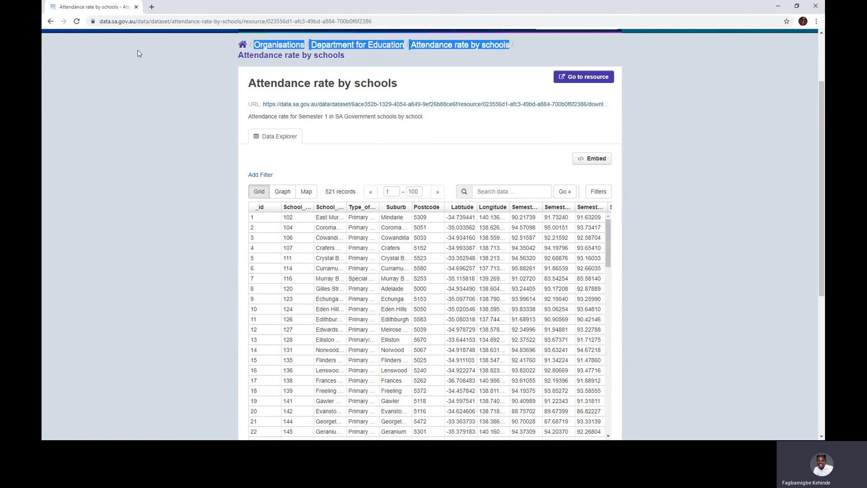
click(161, 118)
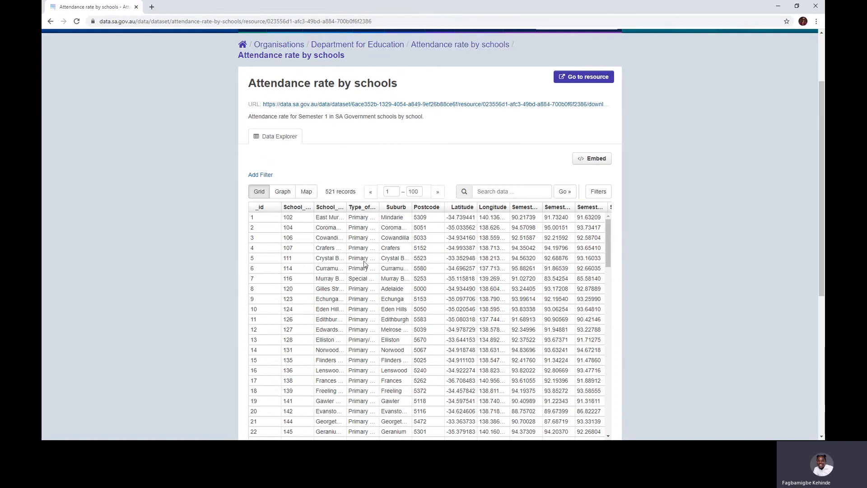
mouse_move(608, 247)
mouse_down()
mouse_move(610, 255)
mouse_move(610, 245)
mouse_up()
drag(609, 237, 381, 303)
drag(606, 309, 611, 238)
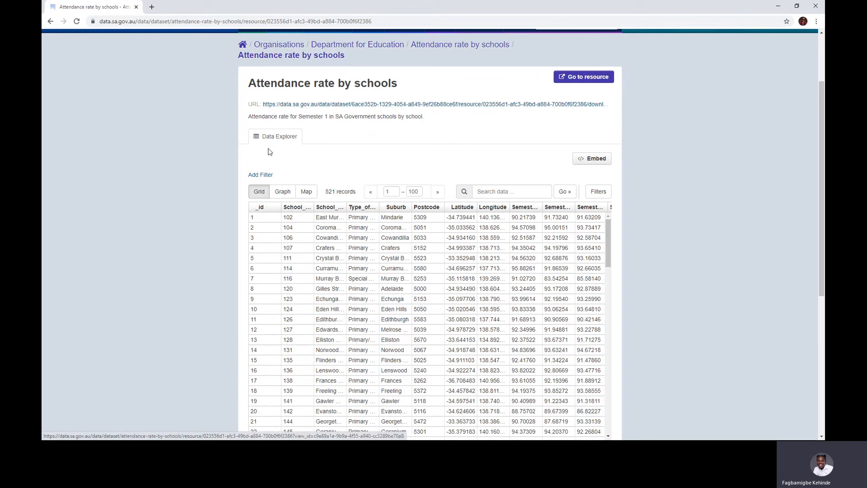
Switch to Alteryx Designer and try "mysitedata" as the Text Input column header, then set it back to "url".
key(alt+Tab)
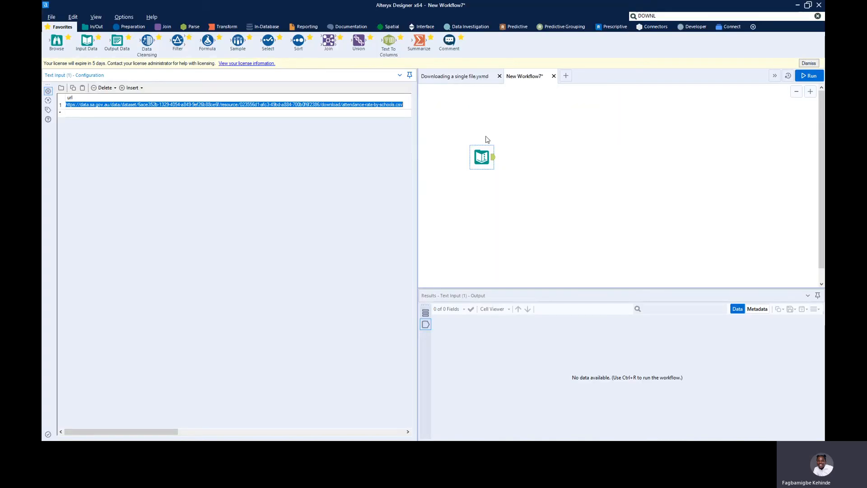
click(258, 105)
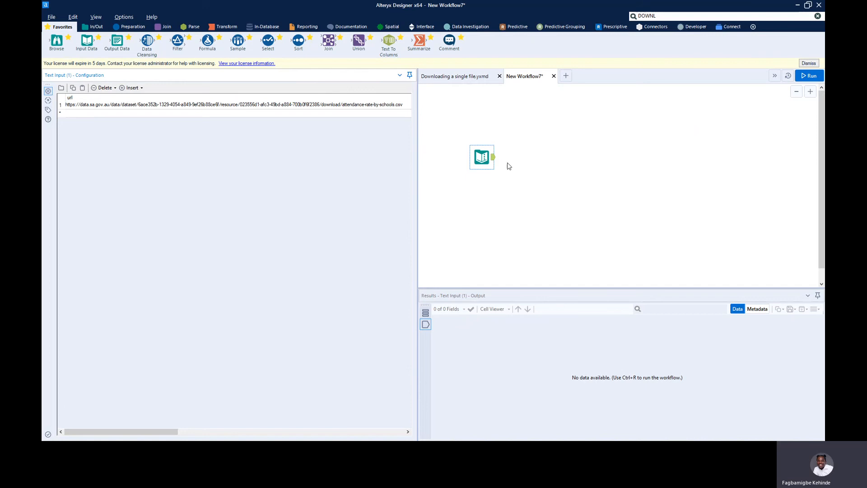
click(70, 99)
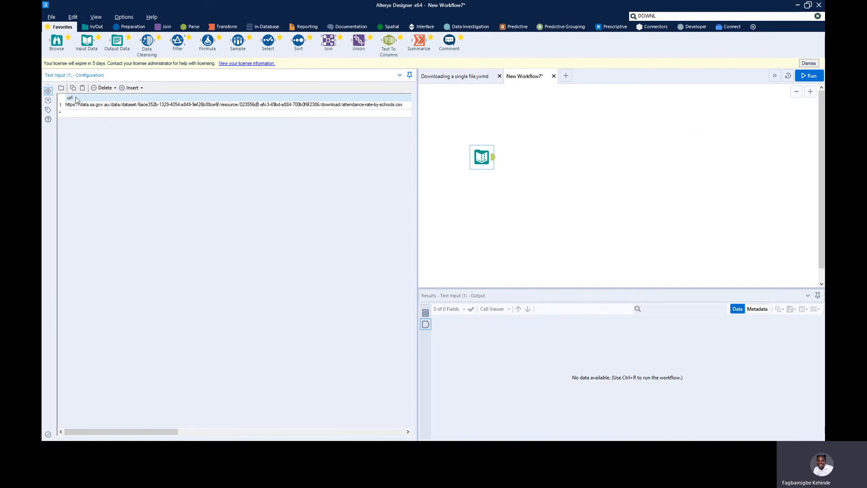
double_click(81, 98)
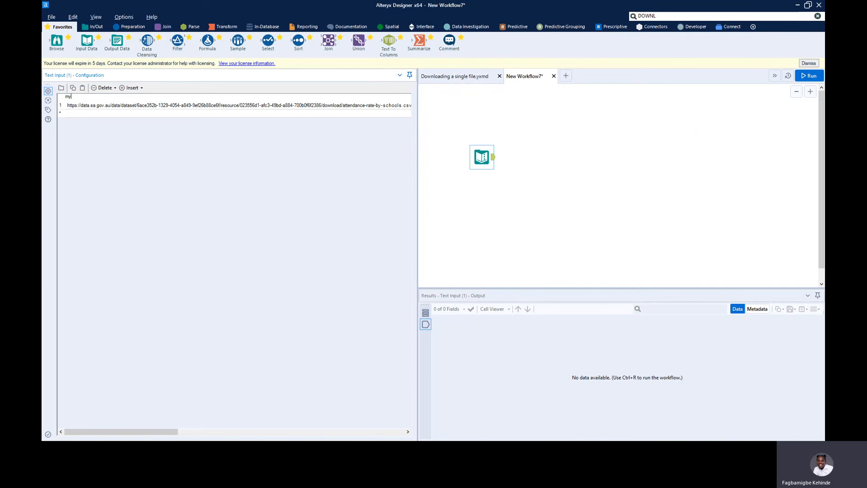
text(mysitedata)
key(ctrl+a)
text(ur)
Connect a Browse tool after the Text Input tool and run the workflow.
drag(408, 74, 145, 73)
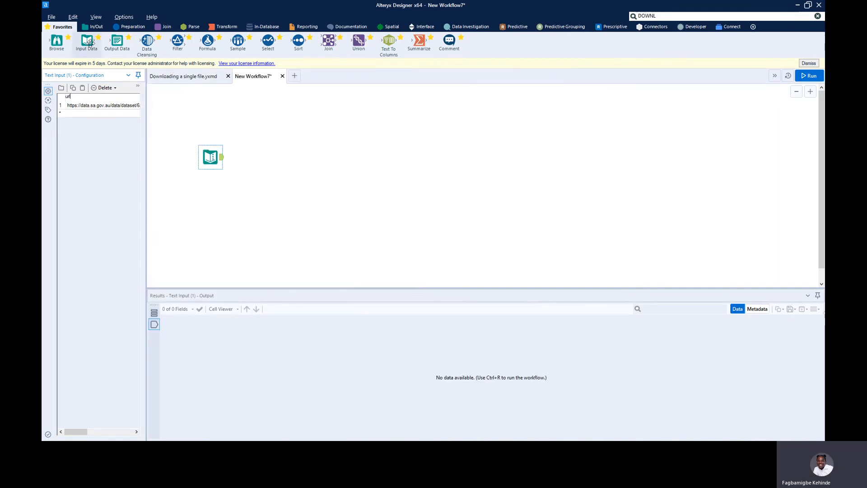
drag(56, 42, 278, 158)
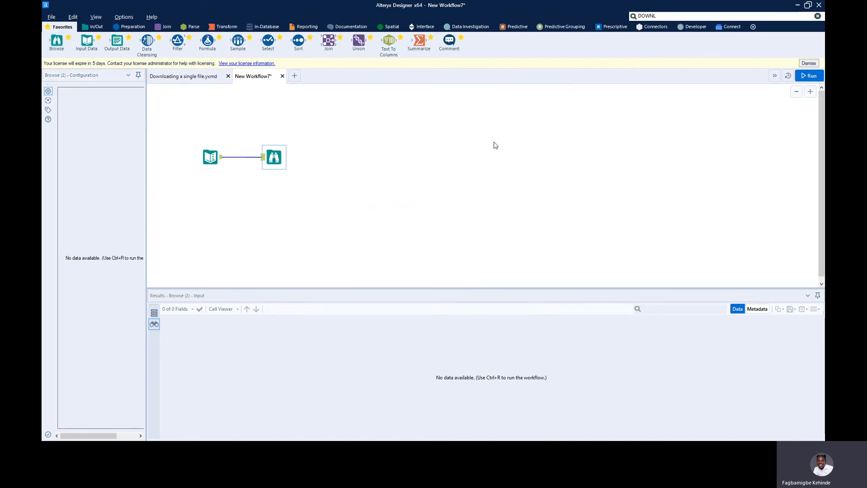
click(808, 75)
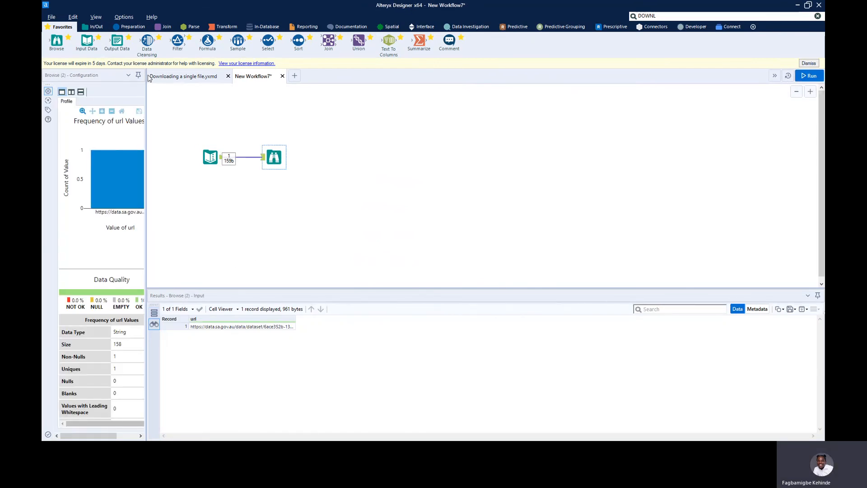
Widen the configuration pane and the url results column, and move the Browse tool farther from the Text Input tool.
drag(146, 73, 197, 74)
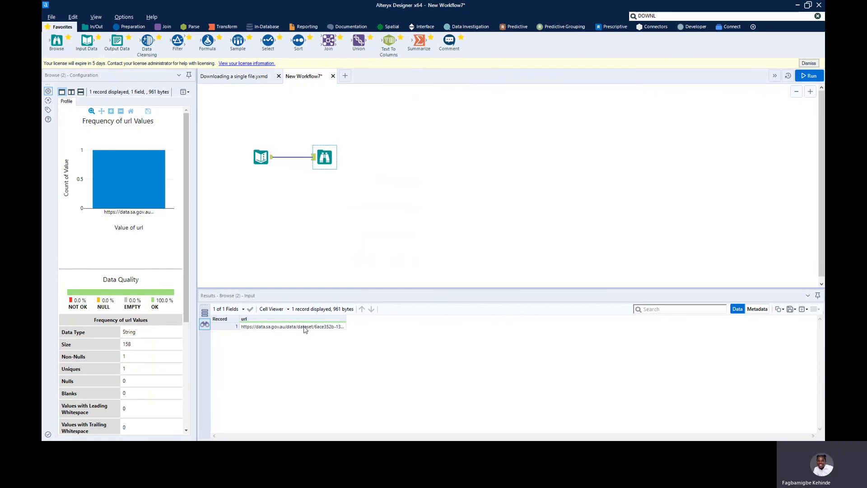
drag(346, 319, 404, 319)
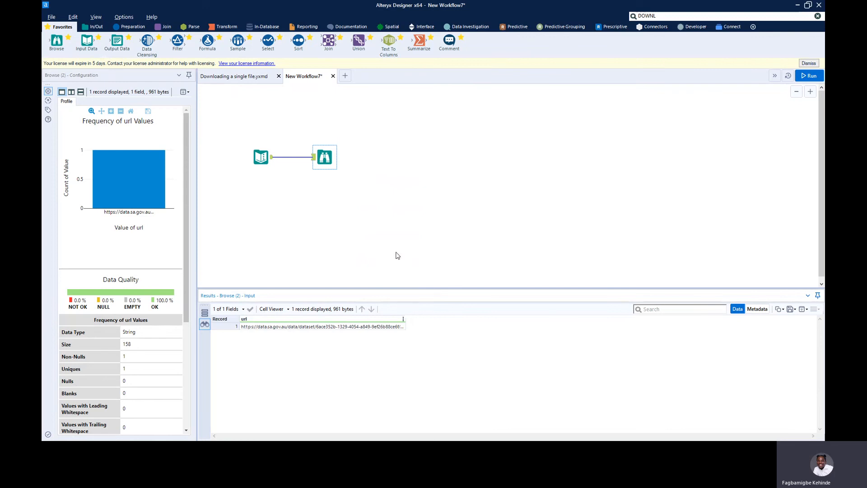
drag(323, 159, 383, 159)
click(261, 158)
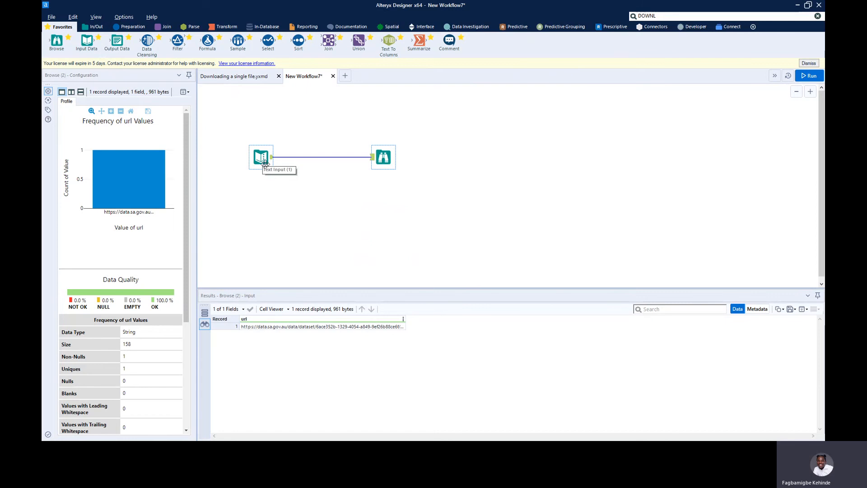
Switch to the browser and copy the link address of the attendance CSV resource's URL.
key(alt+Tab)
key(alt+Tab)
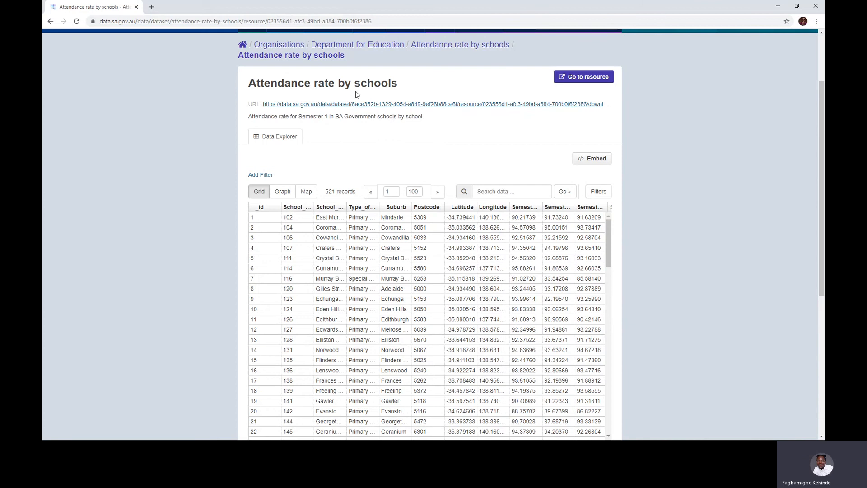
right_click(379, 107)
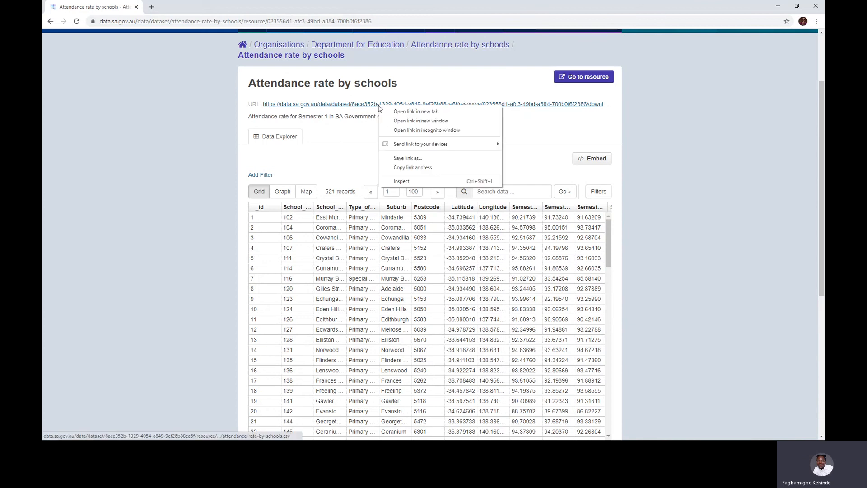
click(408, 167)
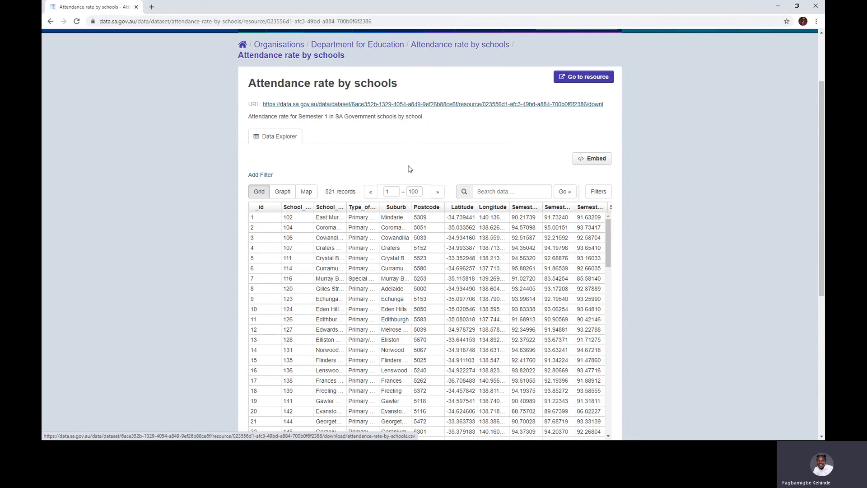
Load the copied link in a new browser tab to download attendance-rate-by-schools.csv.
click(153, 7)
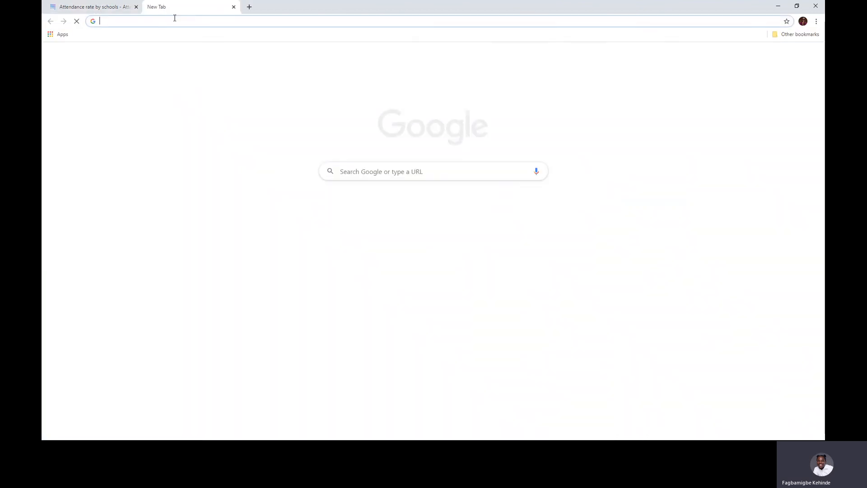
right_click(171, 24)
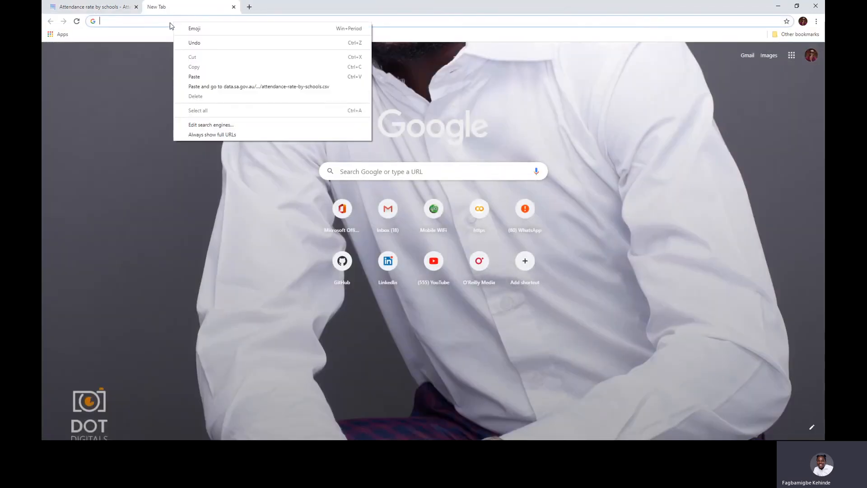
click(201, 77)
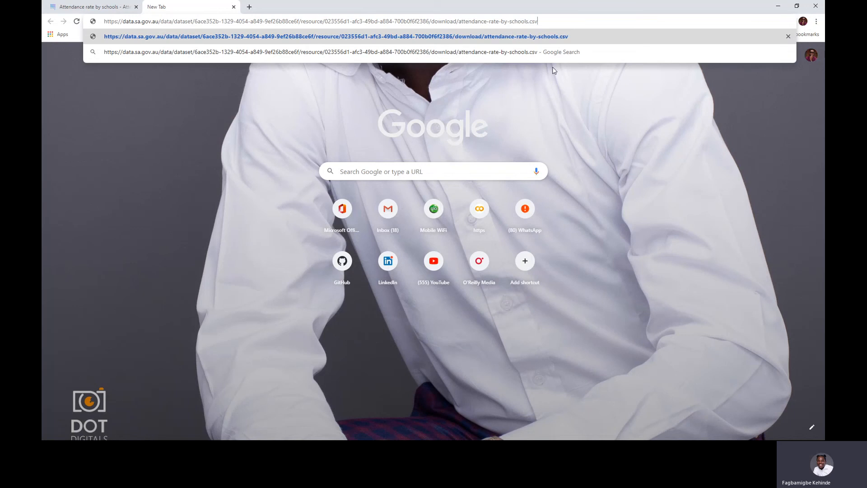
key(Return)
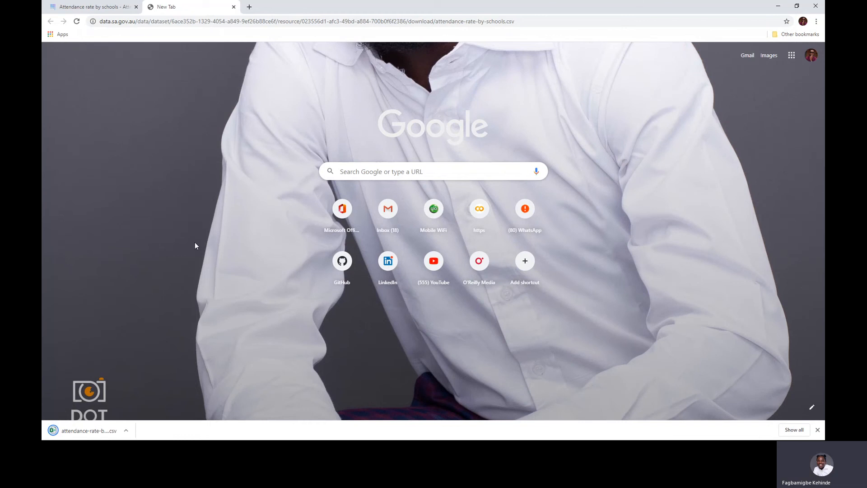
Open the downloaded attendance CSV in Excel and widen the School_Number, School_Name, Type_of_School and Suburb columns to show their contents.
click(94, 433)
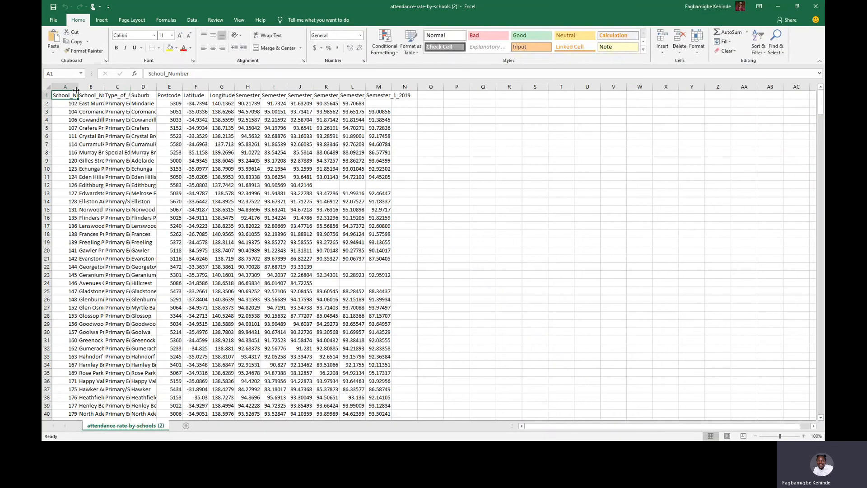
double_click(78, 88)
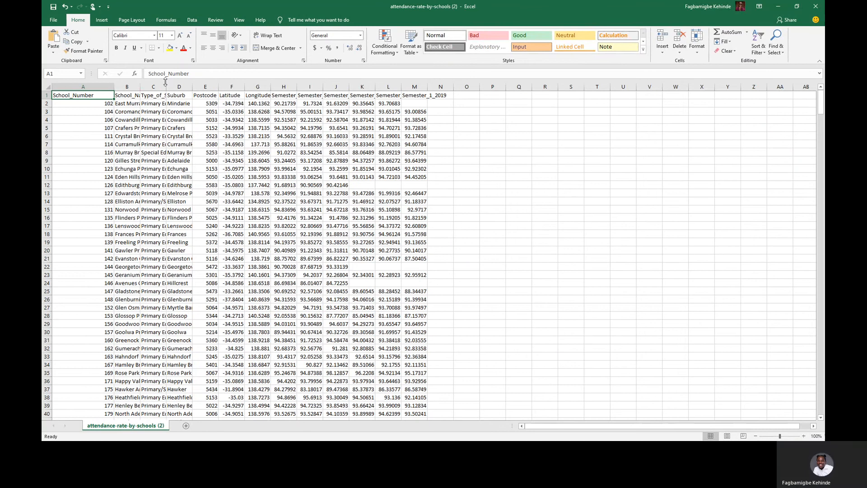
double_click(140, 87)
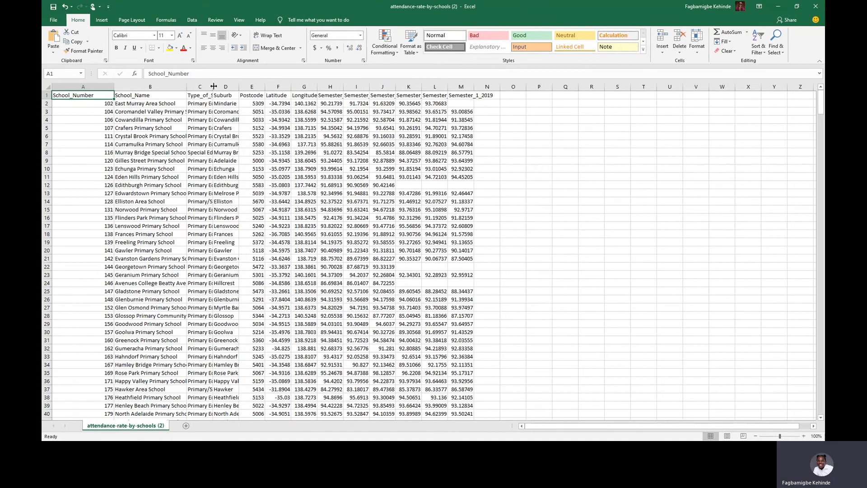
drag(269, 87, 336, 87)
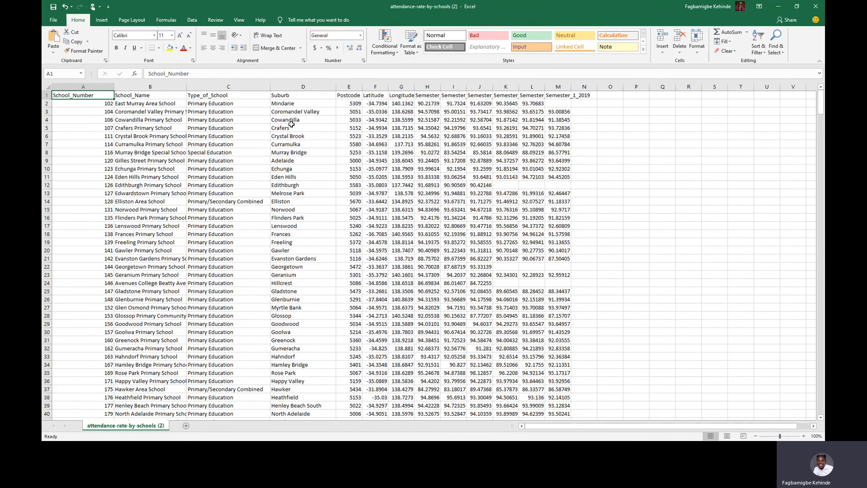
Switch to Alteryx Designer, insert a Download tool between the Text Input and Browse tools, and widen the configuration pane.
key(alt+Tab)
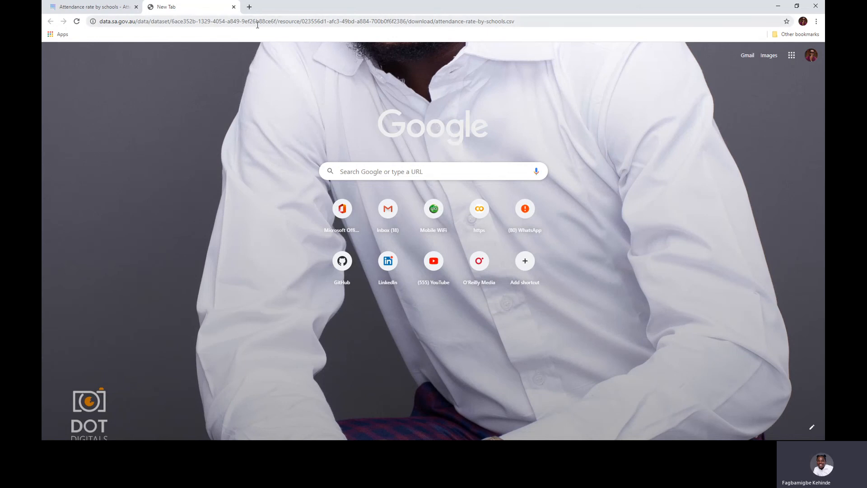
key(alt+Tab)
key(alt+Tab)
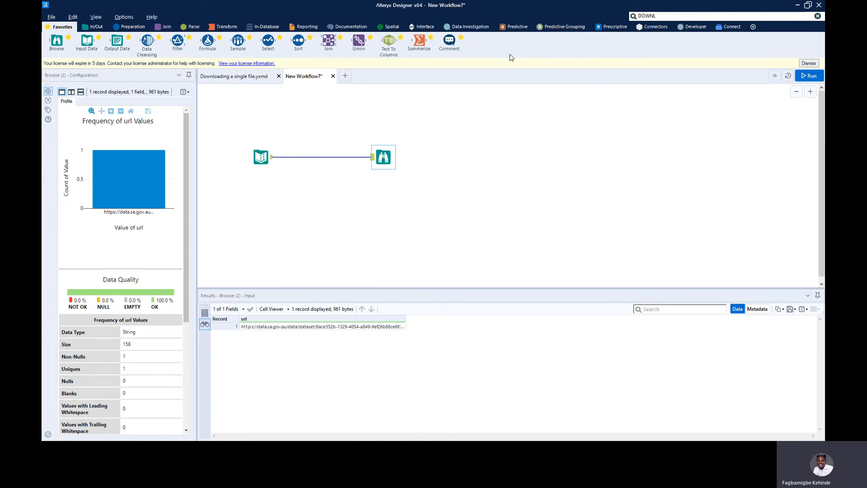
click(663, 16)
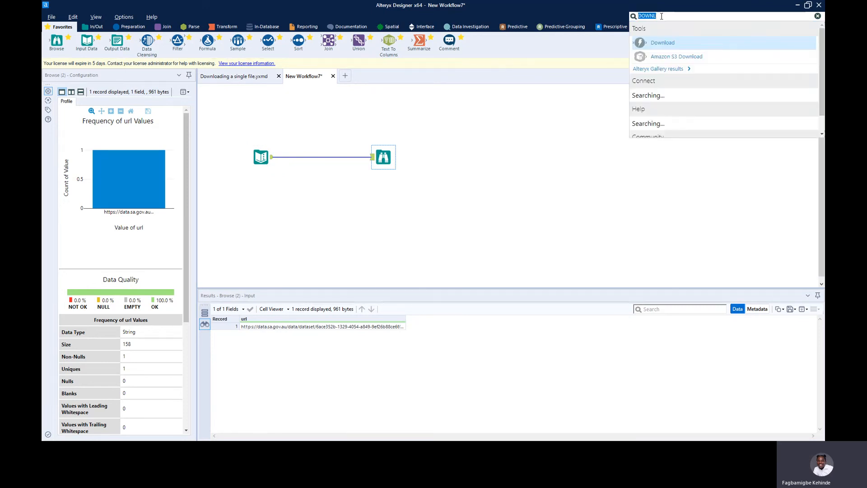
click(618, 49)
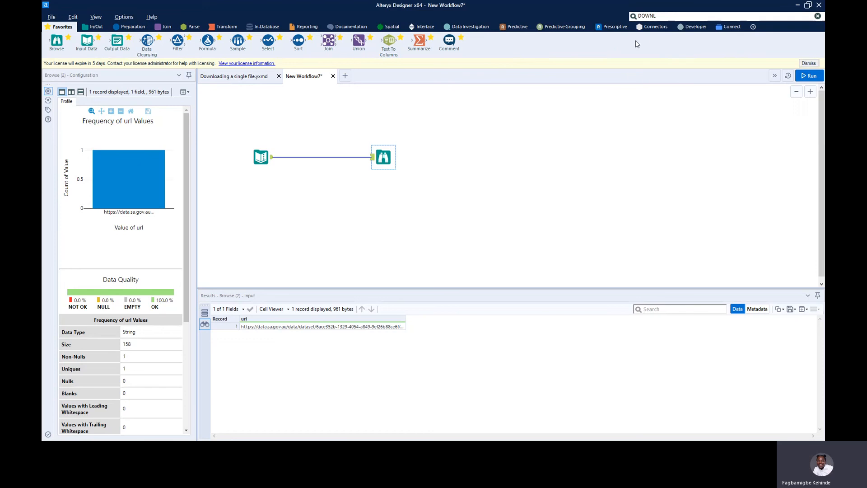
click(693, 30)
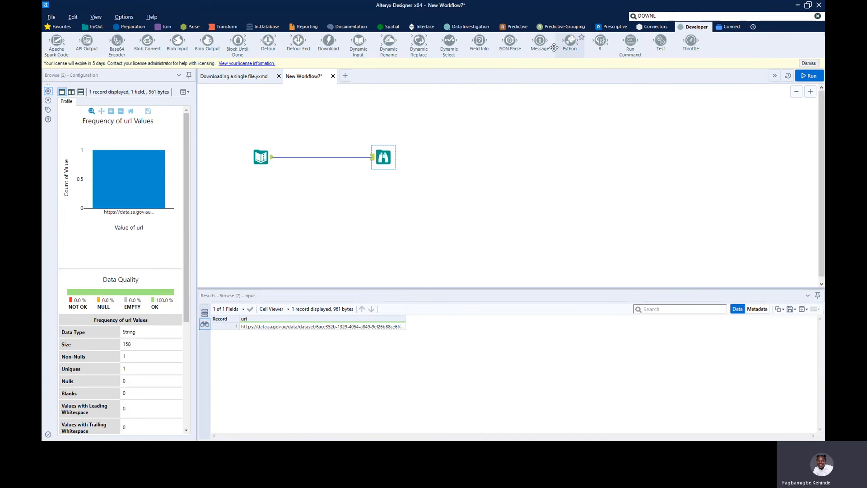
drag(329, 41, 316, 158)
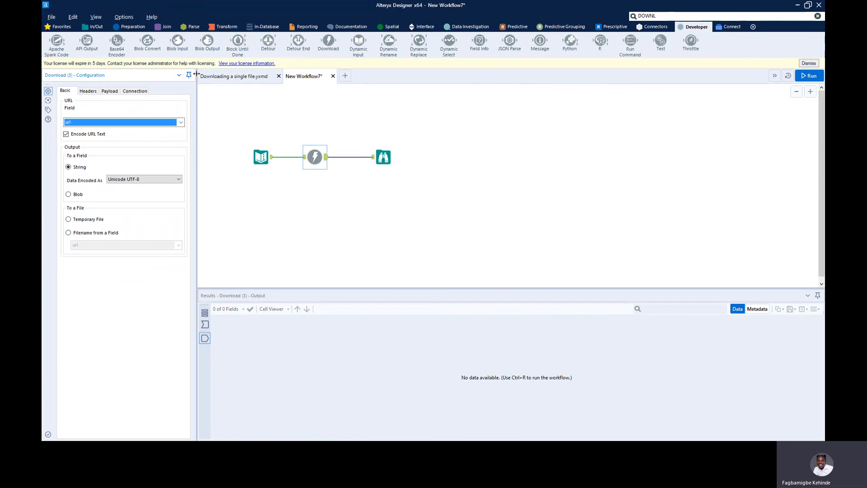
drag(197, 74, 231, 75)
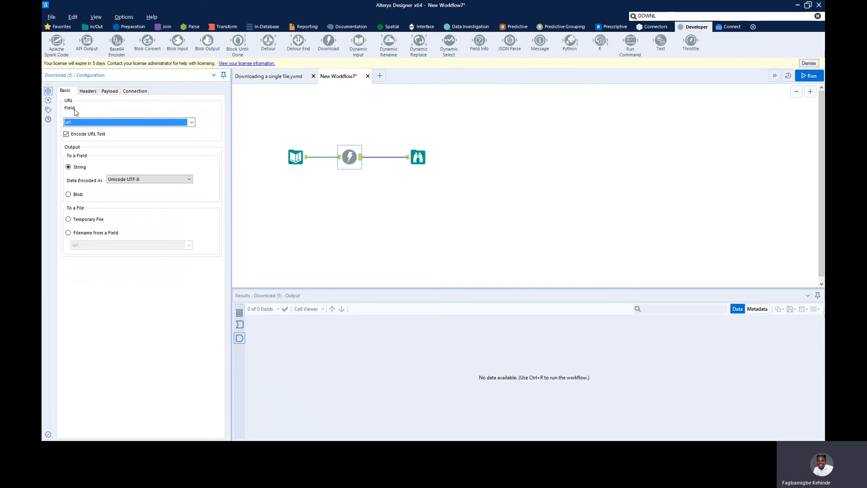
Rename the Text Input tool's url column to mydata and choose mydata as the Download tool's URL field.
click(301, 161)
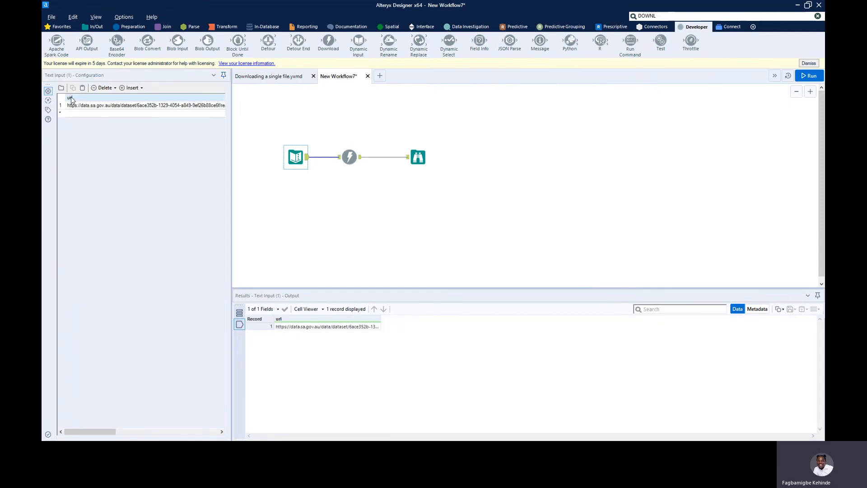
double_click(71, 98)
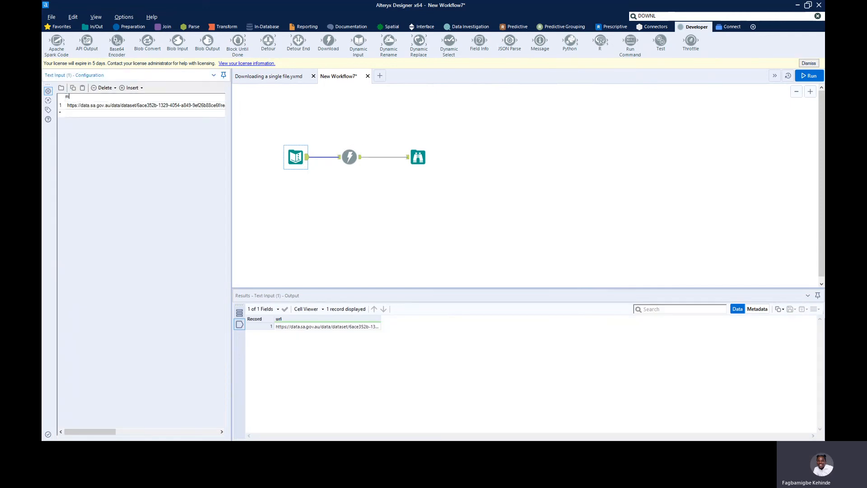
text(mydata)
click(346, 159)
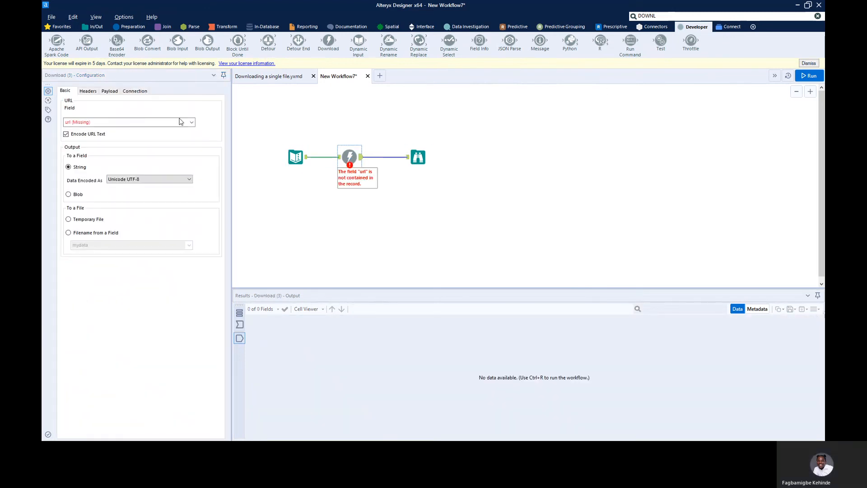
click(142, 121)
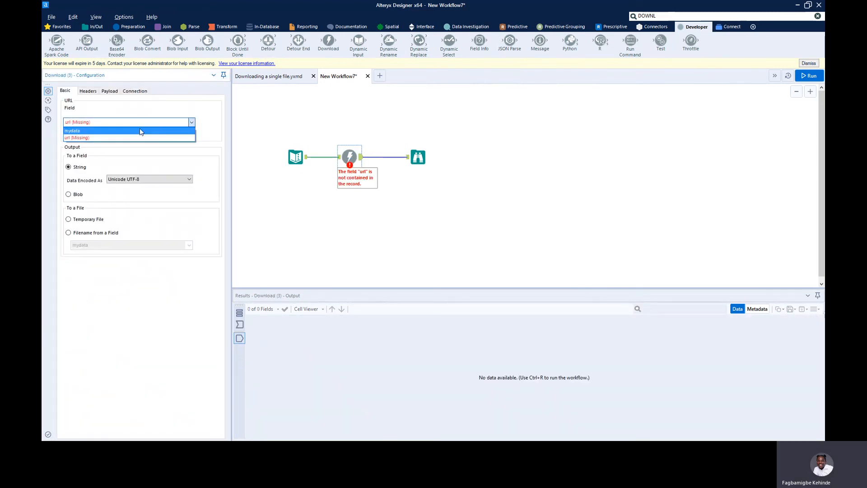
click(112, 132)
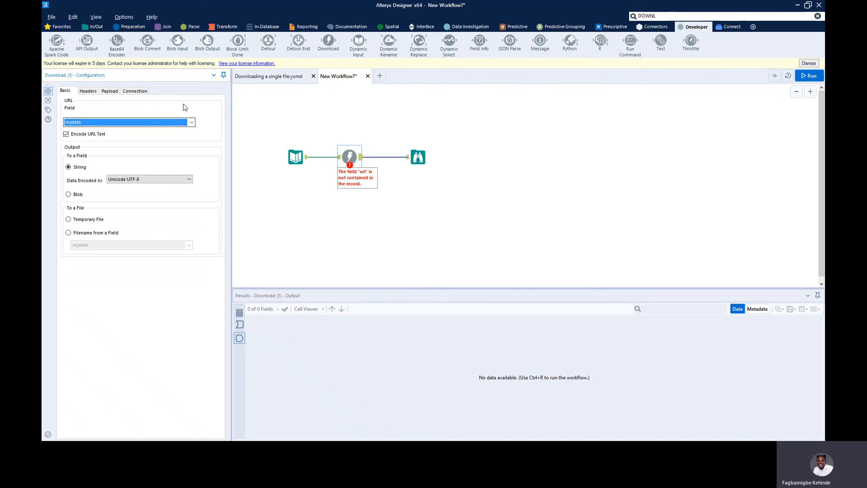
Review the Download tool's Headers, Payload and Connection settings and return to its Basic settings.
click(89, 91)
click(110, 92)
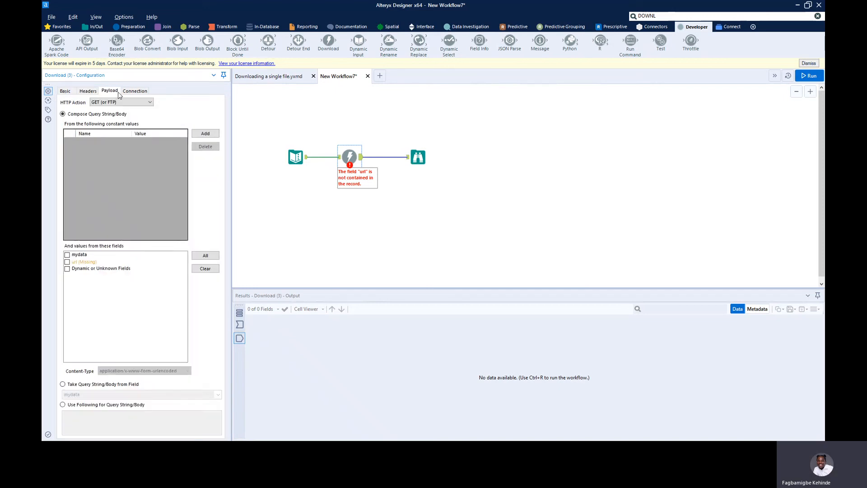
click(134, 92)
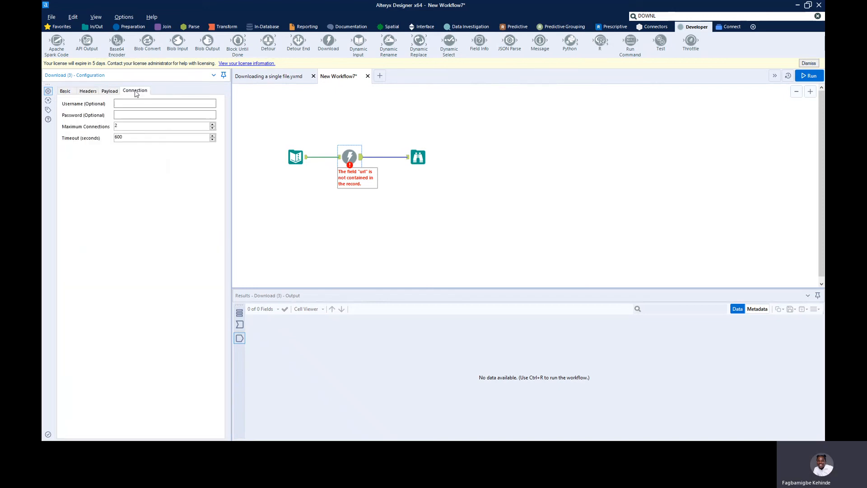
click(110, 91)
click(89, 91)
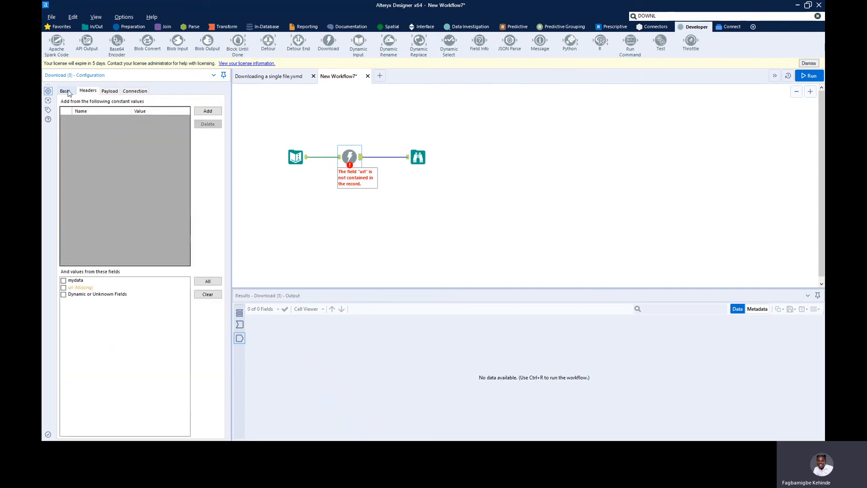
click(69, 92)
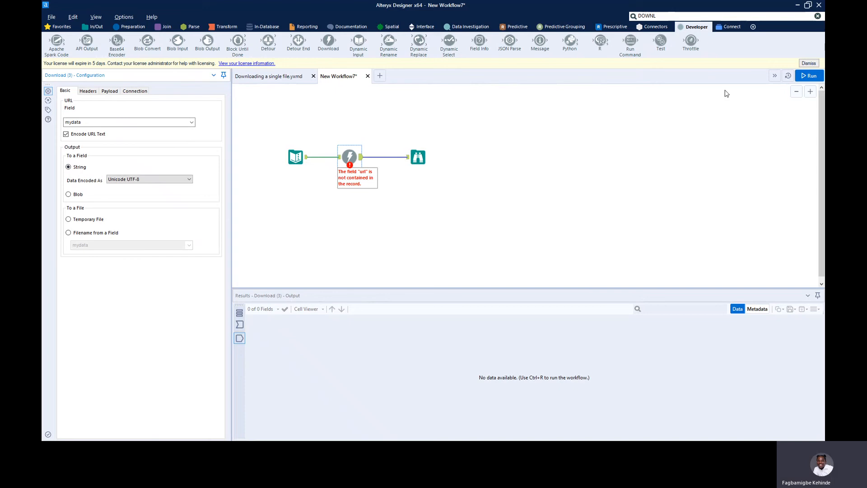
Run the workflow and show the DownloadData value of the Download tool's output in the Cell Viewer.
click(804, 77)
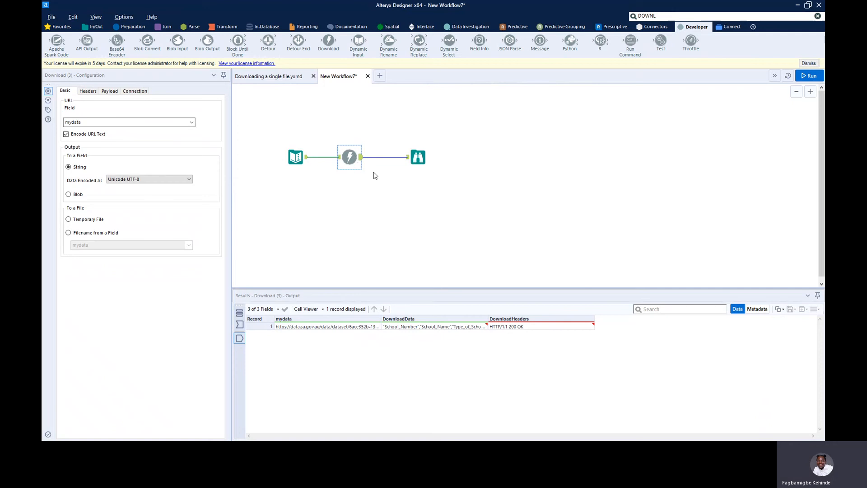
click(432, 329)
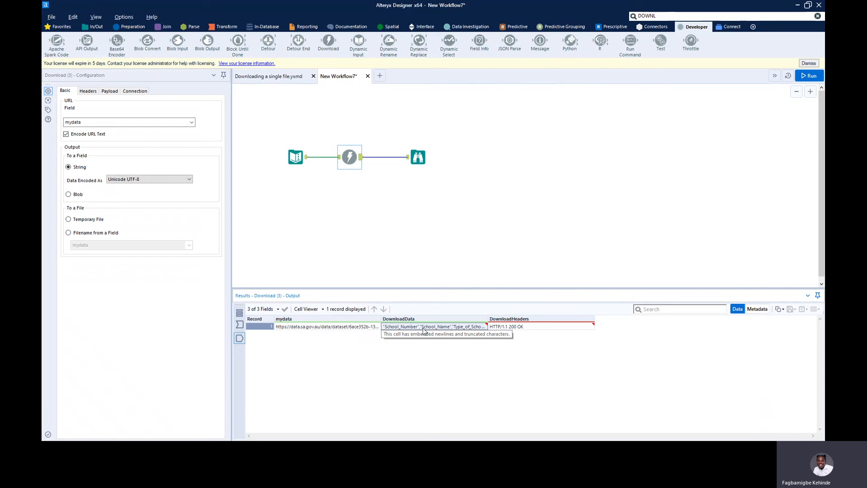
click(306, 310)
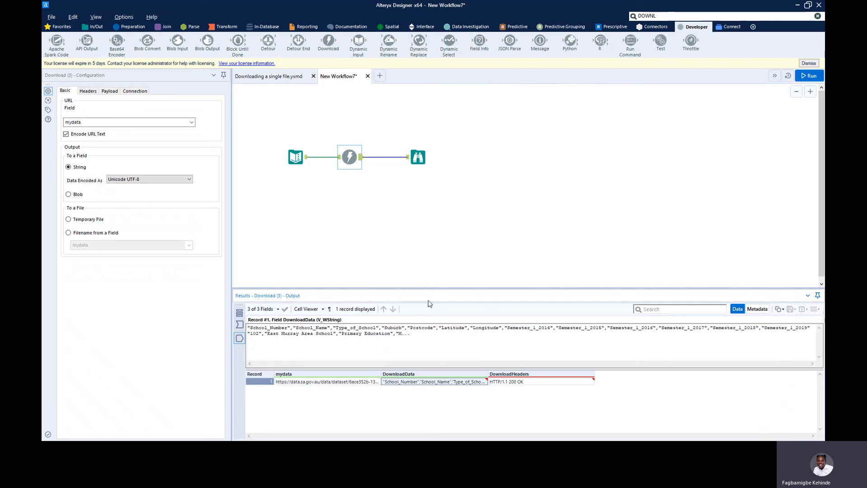
Switch to the attendance page in the browser and widen the School_Number and School_Name columns of its data grid to examine the source data.
key(alt+Tab)
key(alt+Tab)
key(alt+Tab)
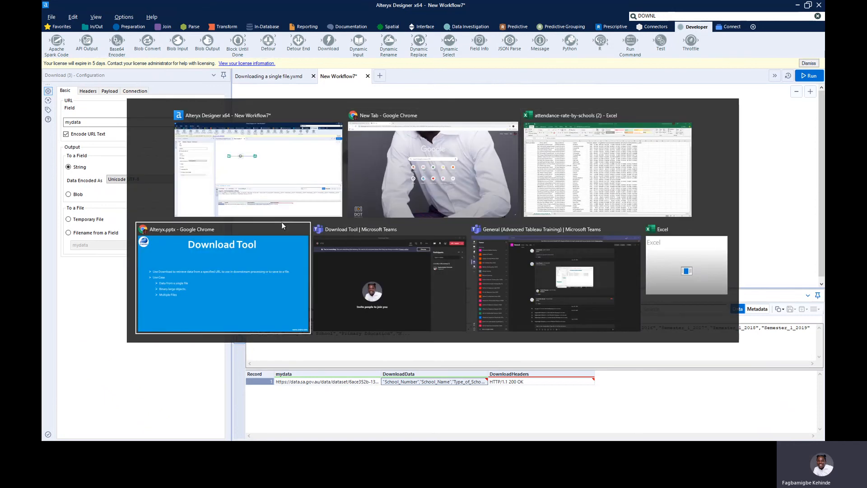
click(392, 163)
click(100, 9)
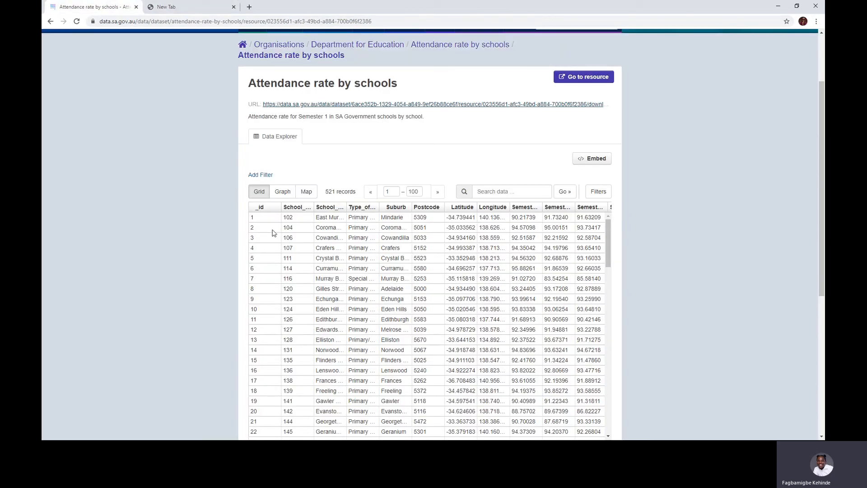
click(316, 207)
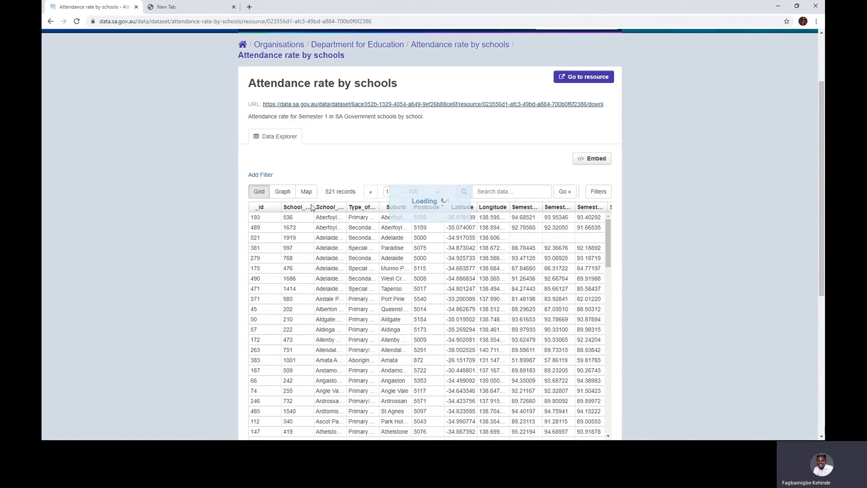
drag(313, 206, 368, 207)
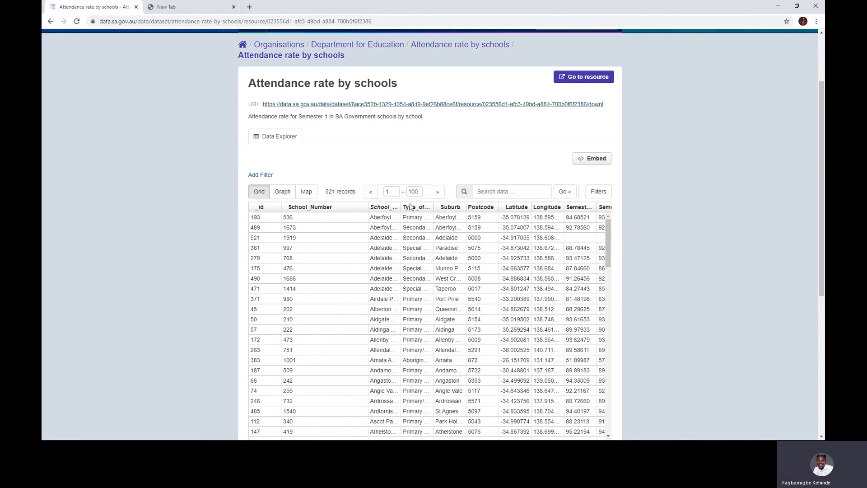
mouse_move(412, 206)
mouse_down()
mouse_move(424, 207)
mouse_move(405, 208)
mouse_up()
drag(401, 207, 459, 207)
Return to Alteryx Designer and move the Browse tool up, above the level of the Download tool.
key(alt+Tab)
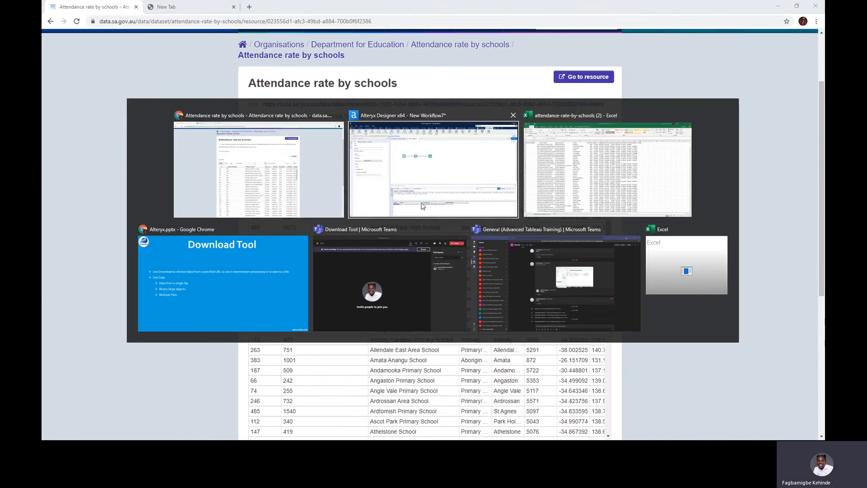
click(421, 207)
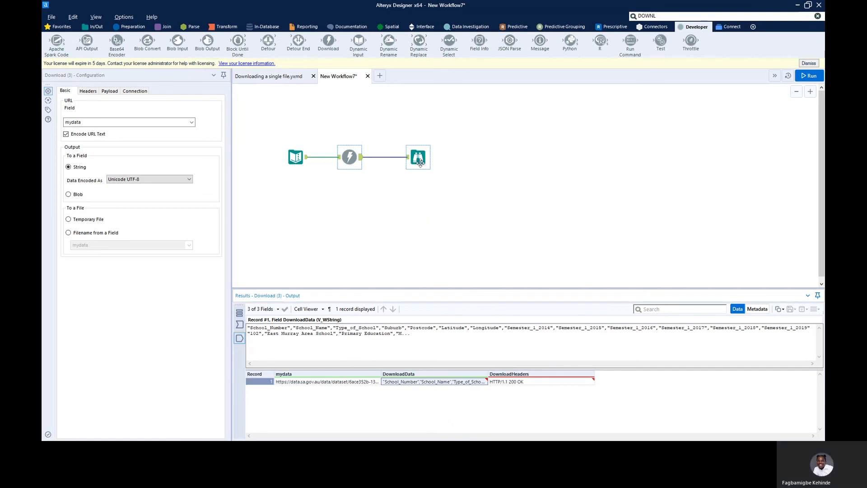
drag(418, 158, 430, 132)
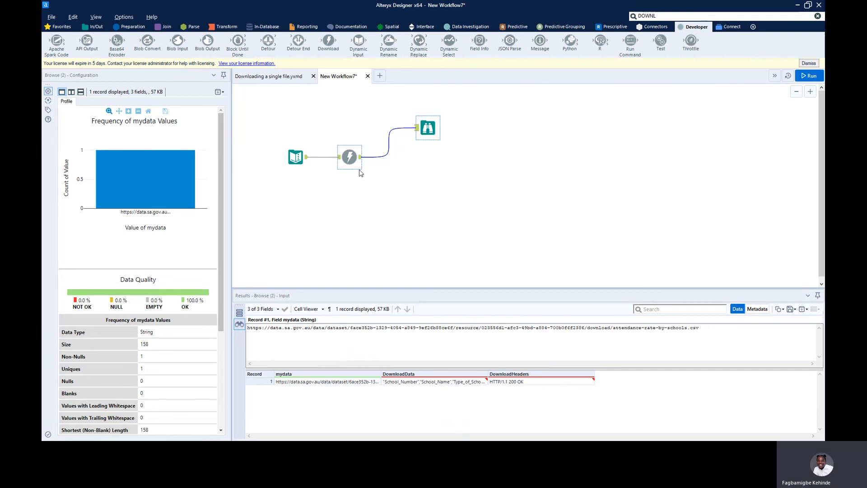
Check the file extension in the attendance resource's download address in the browser and return to Alteryx Designer.
key(alt+Tab)
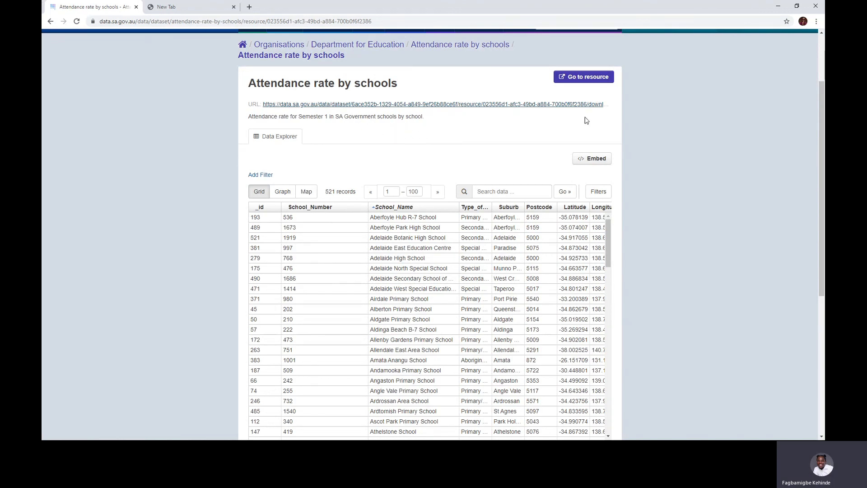
click(530, 107)
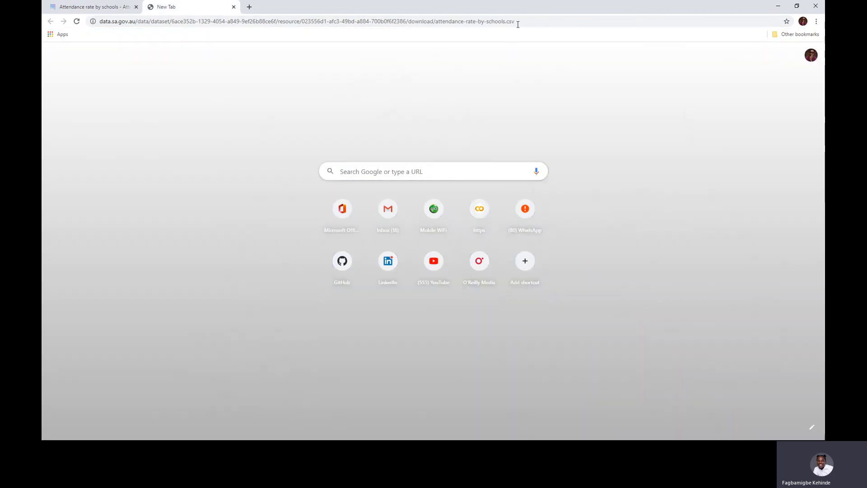
drag(518, 23, 508, 24)
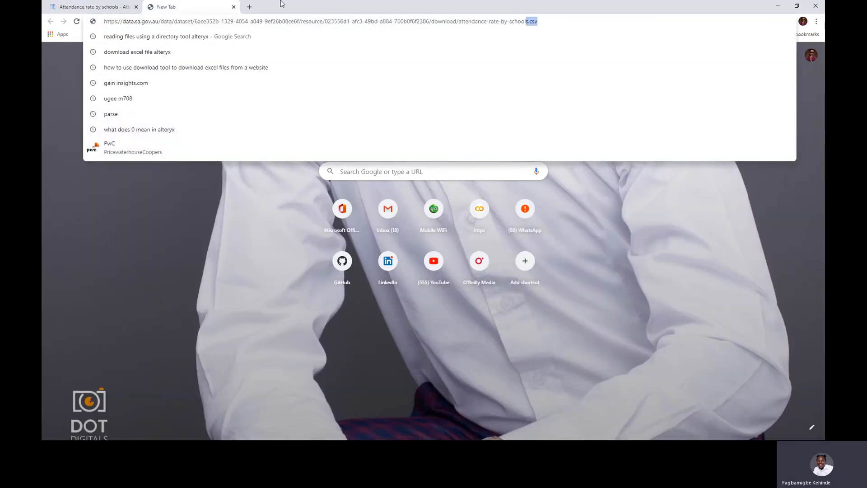
click(135, 209)
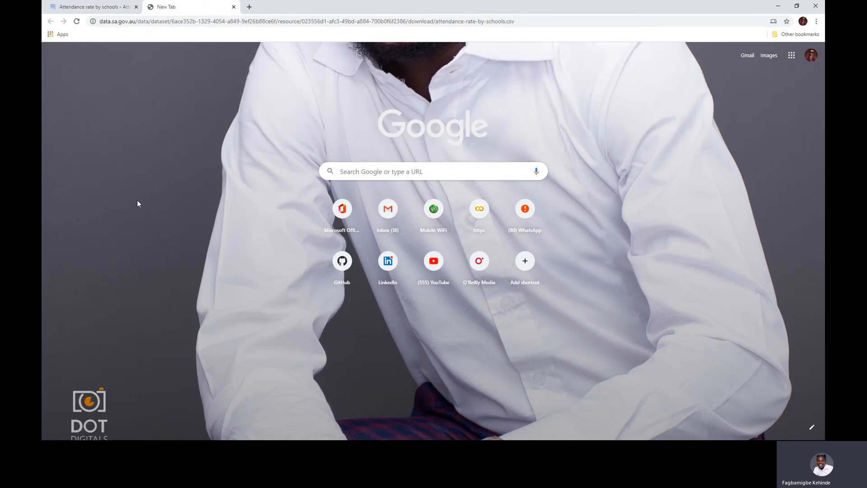
key(alt+Tab)
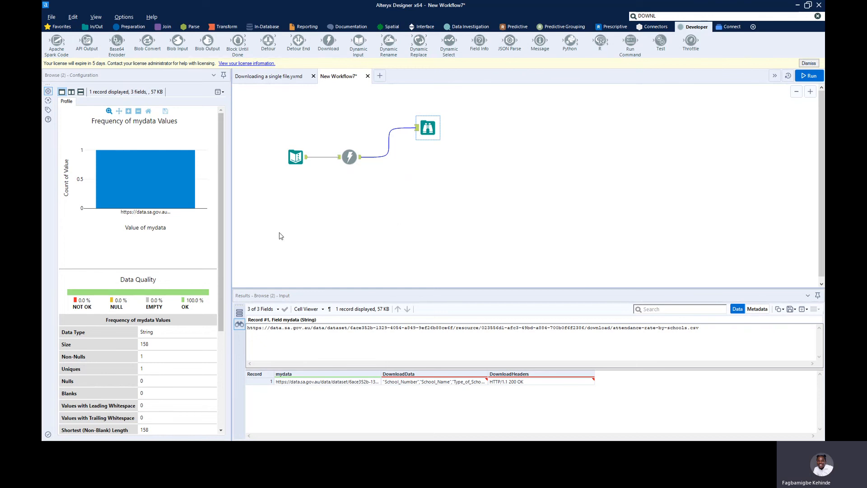
Open Notepad over the workflow and write the sample CSV header line "id,schoolname,age".
key(super)
text(note)
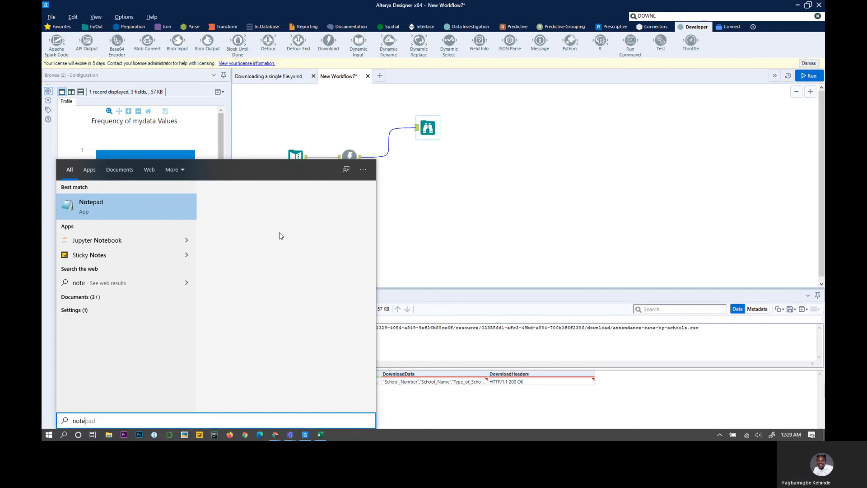
key(Return)
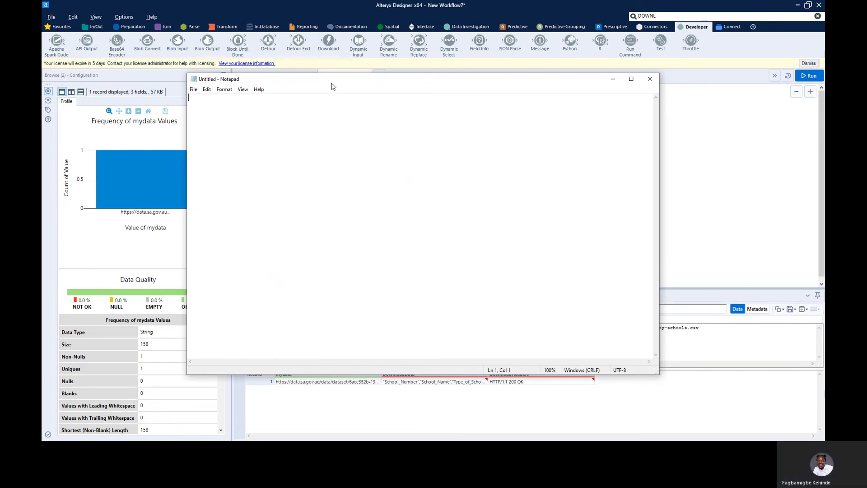
drag(333, 85, 488, 113)
text(id)
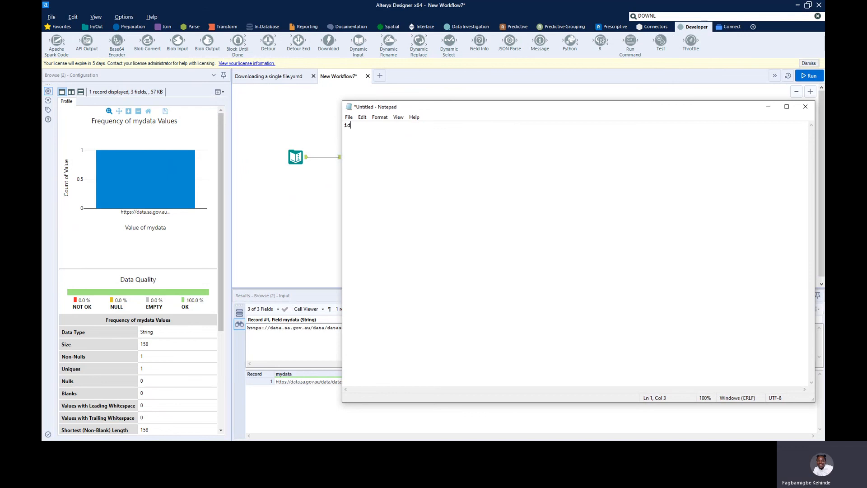
text(,schoolname)
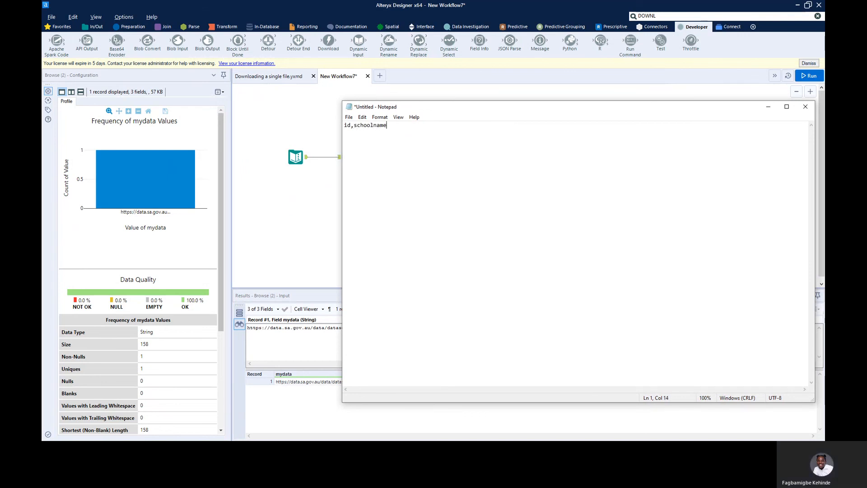
text(,ag)
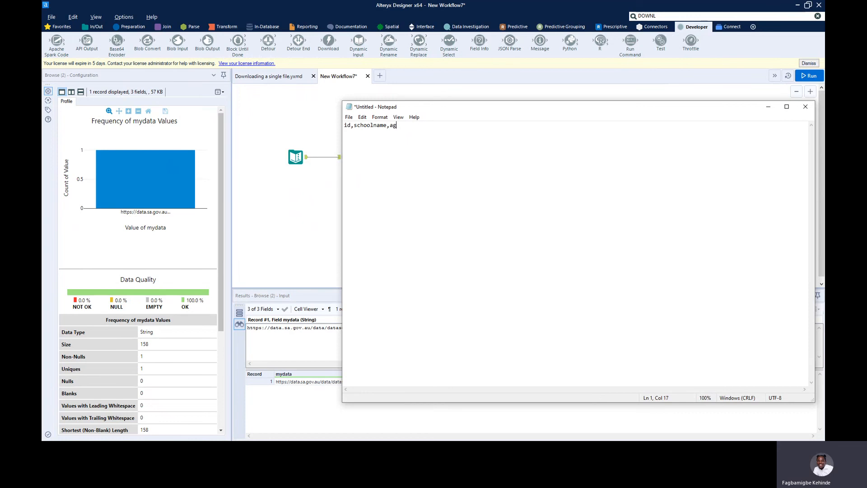
text(e )
Add two sample records below the header in Notepad: "100,Harvard,26" and "105,MIT,45".
text(10)
text(0)
text(,Harvar)
text(d,26)
key(Return)
text(100)
text(,)
text(5)
key(Right)
text(MIT,45)
Highlight the sample's header fields and first record to examine how commas separate the columns.
drag(349, 127, 344, 125)
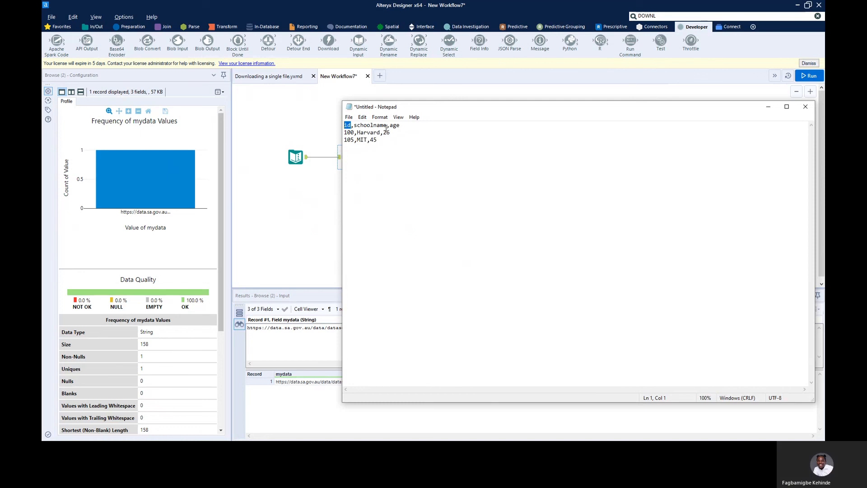
click(388, 127)
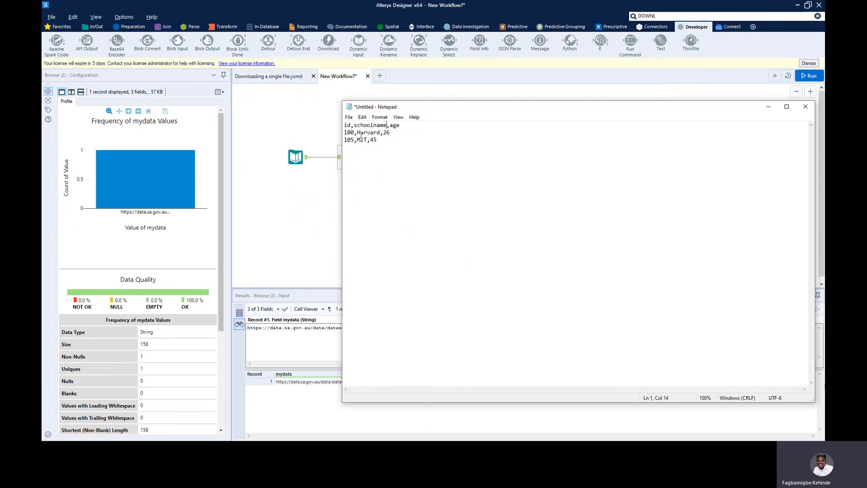
drag(395, 132, 339, 132)
drag(399, 126, 341, 123)
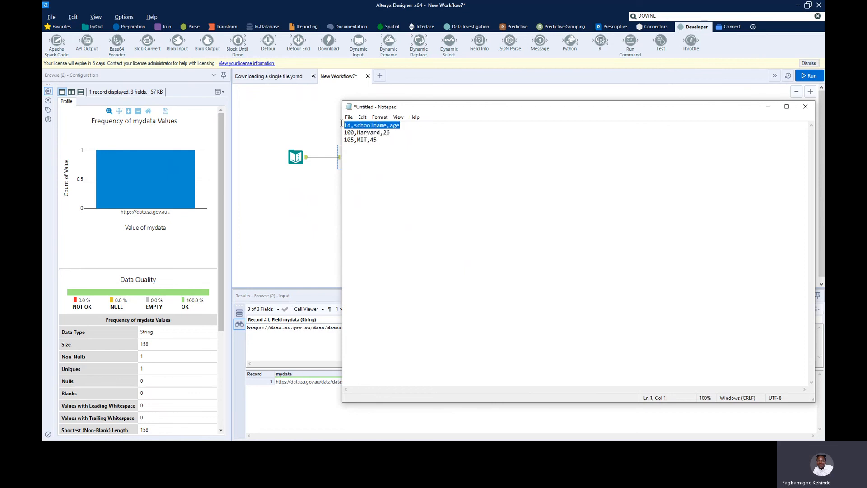
click(405, 128)
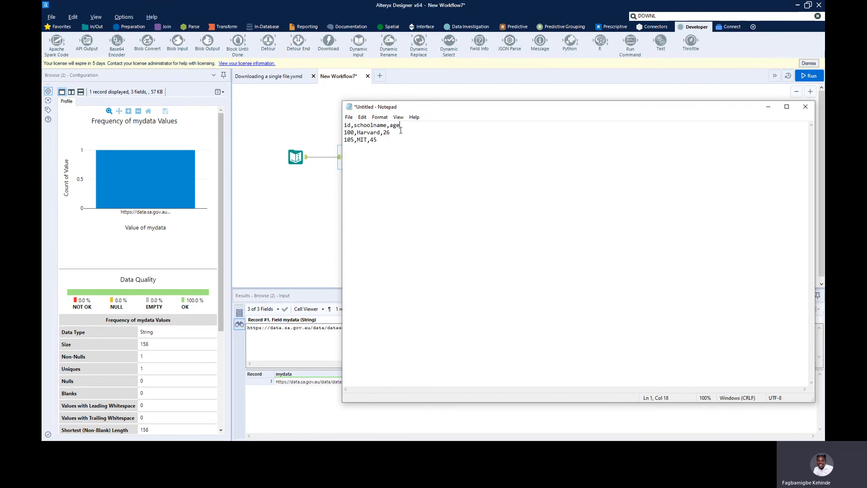
Add the notes "CSV - comma separated" and "New records - New line" below the sample records.
click(382, 144)
key(Return)
text(CSV - comma separated)
key(Return)
text(New records)
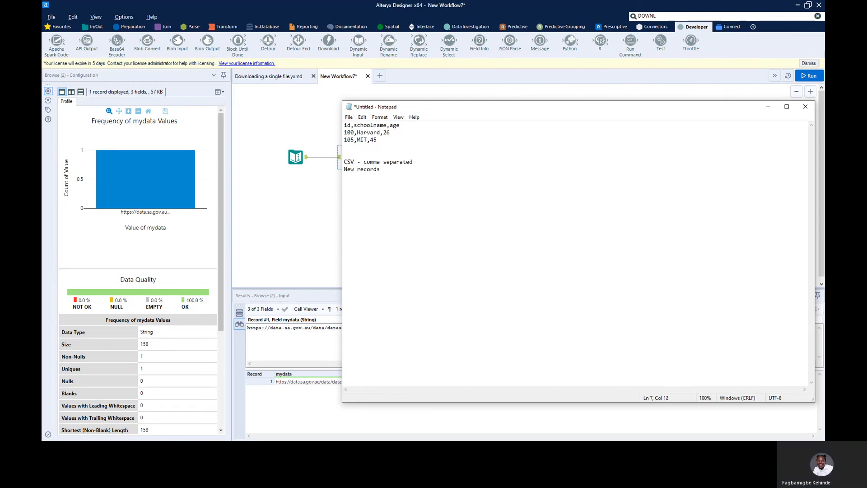
text(- New line)
Switch between Alteryx Designer and Notepad to examine the sample's second record, ending in Alteryx Designer.
click(300, 109)
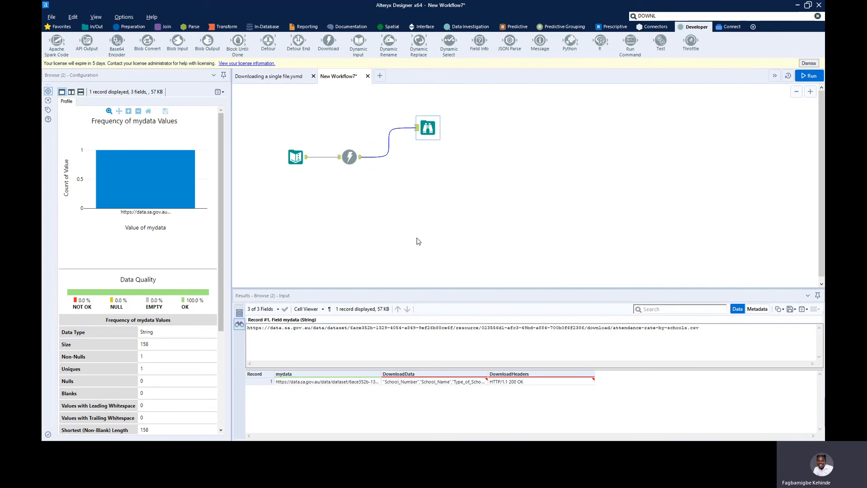
key(alt+Tab)
drag(394, 134, 342, 138)
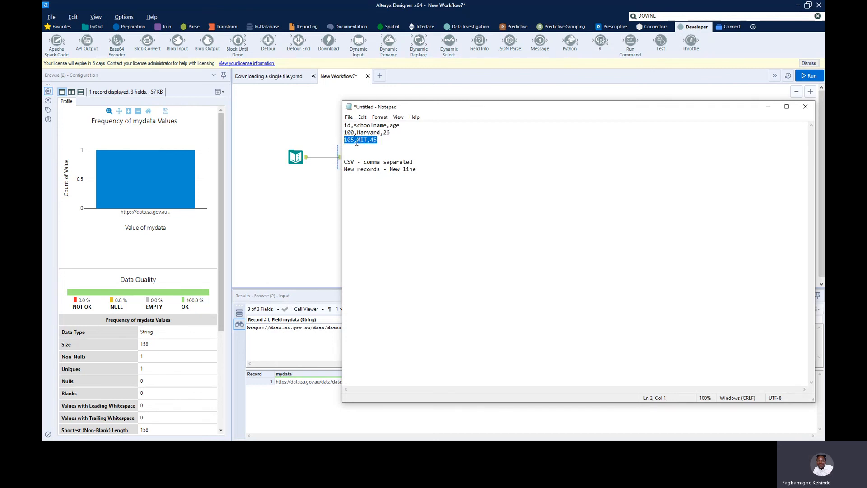
key(alt+Tab)
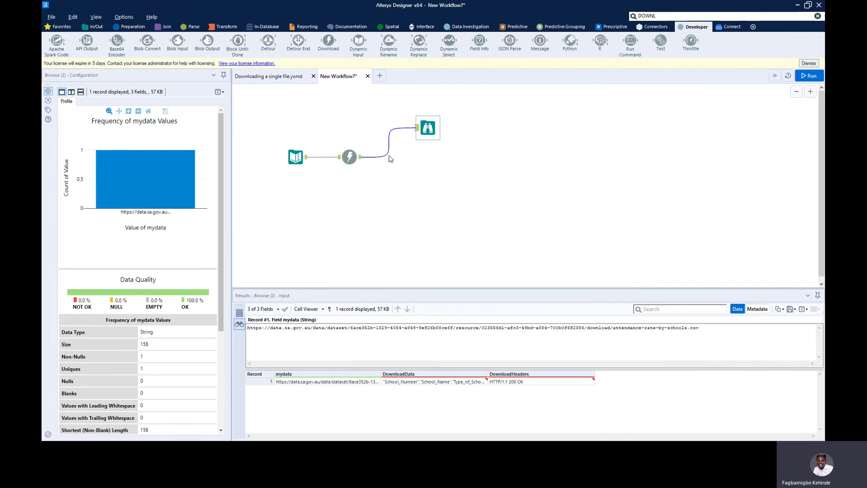
Connect a Text To Columns tool to the Download tool's output, below the Browse tool, and set it to split to rows.
click(193, 27)
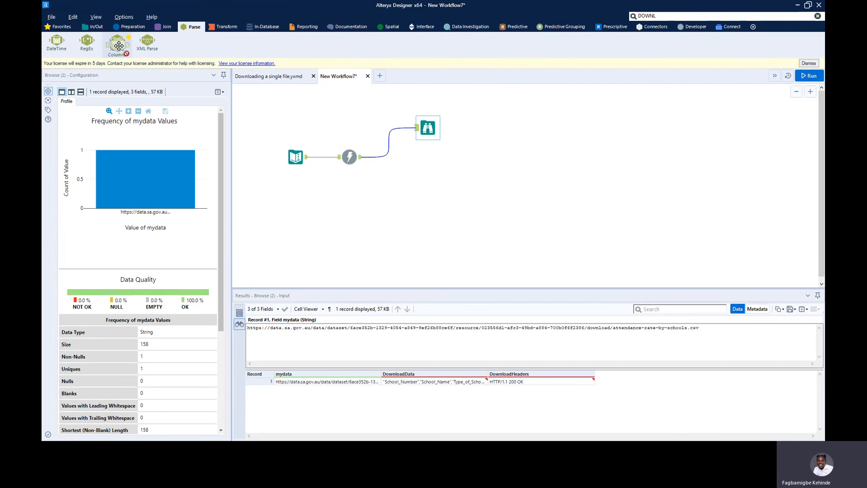
drag(117, 43, 402, 187)
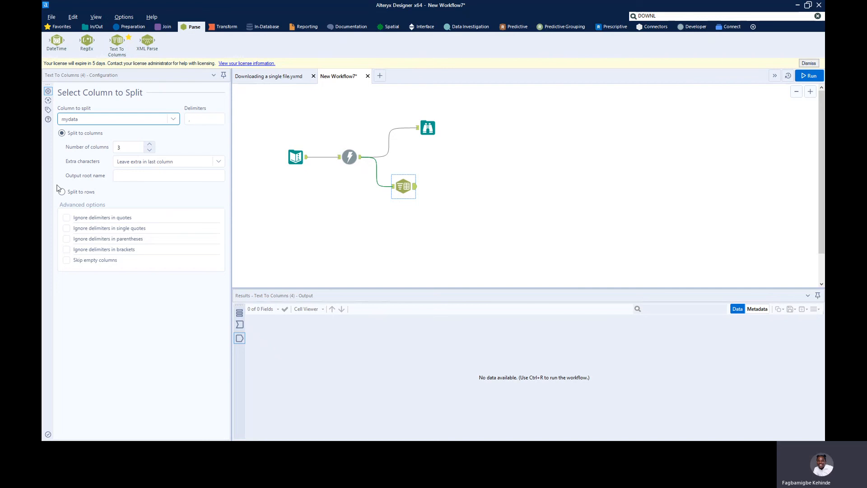
click(62, 192)
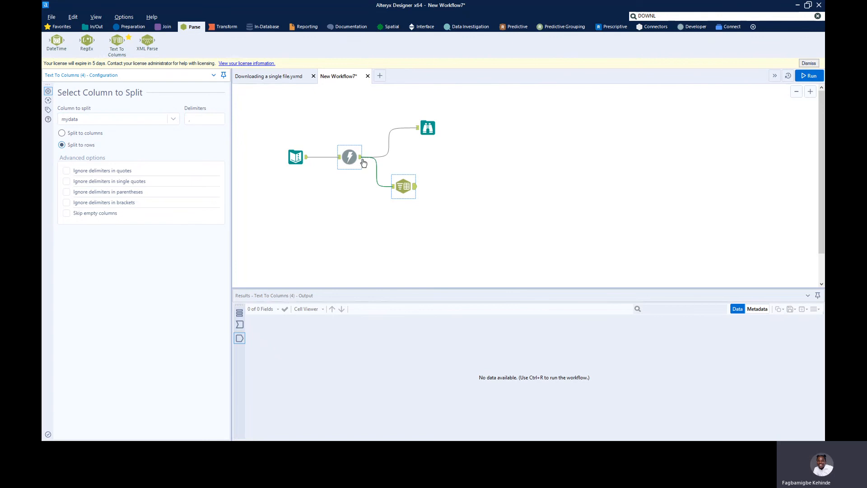
Check the fields in the Download tool's output and set the Text To Columns tool's column to split to DownloadData.
click(364, 161)
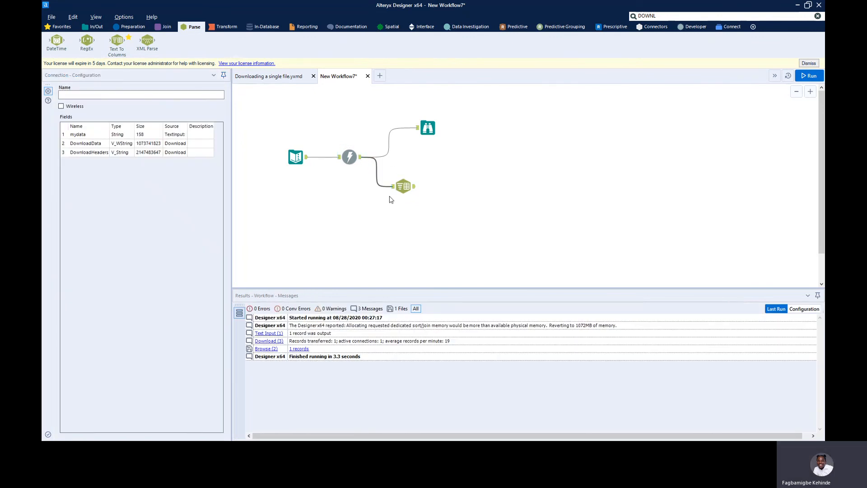
click(356, 163)
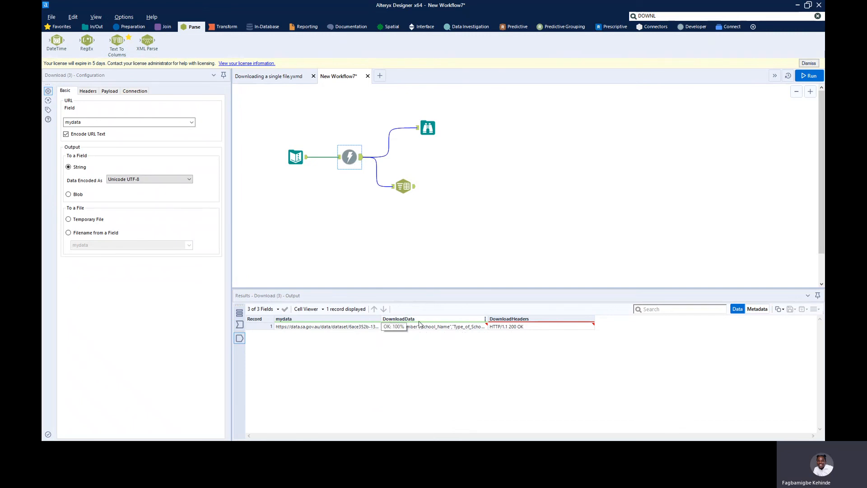
click(403, 188)
click(172, 120)
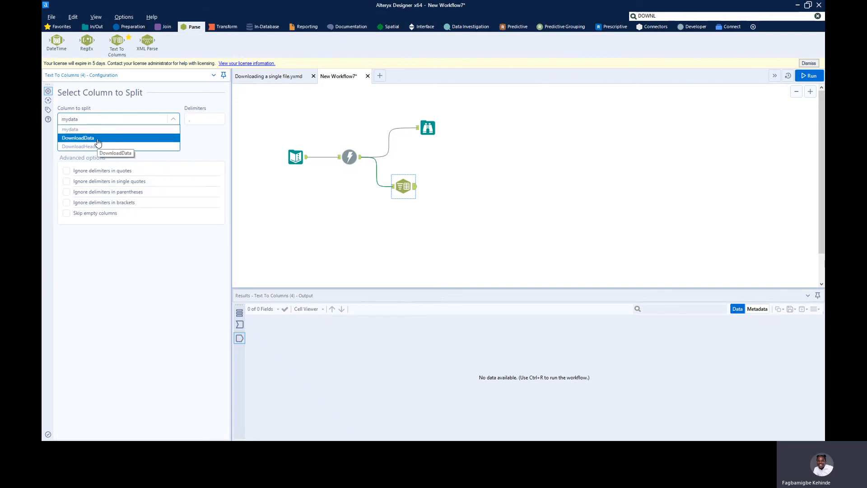
click(106, 142)
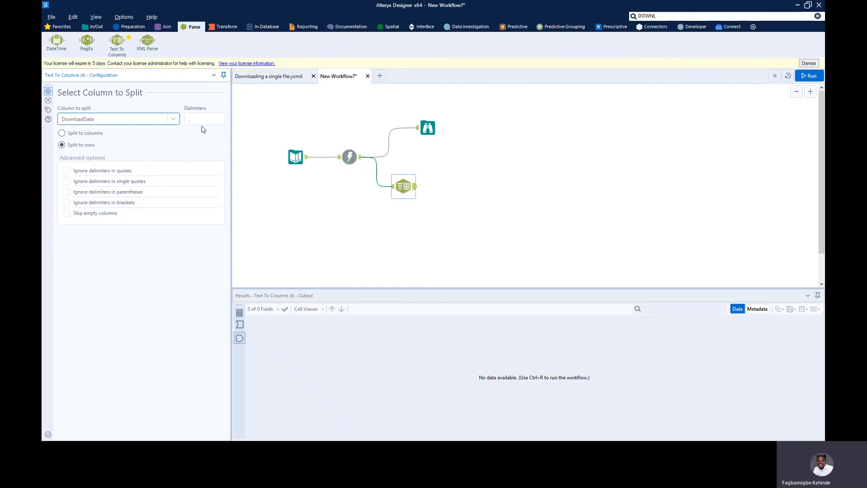
Recheck the line-by-line records in the Notepad sample and set the Text To Columns delimiter to \n.
click(192, 120)
click(201, 119)
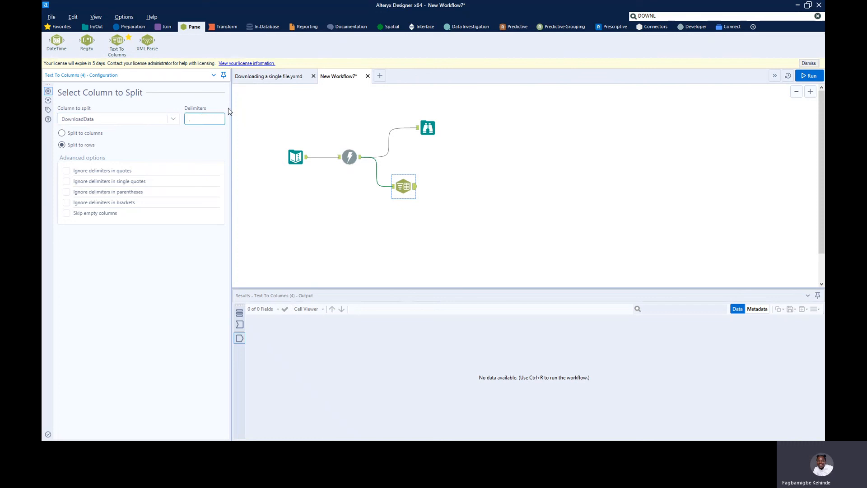
key(alt+Tab)
drag(391, 133, 343, 133)
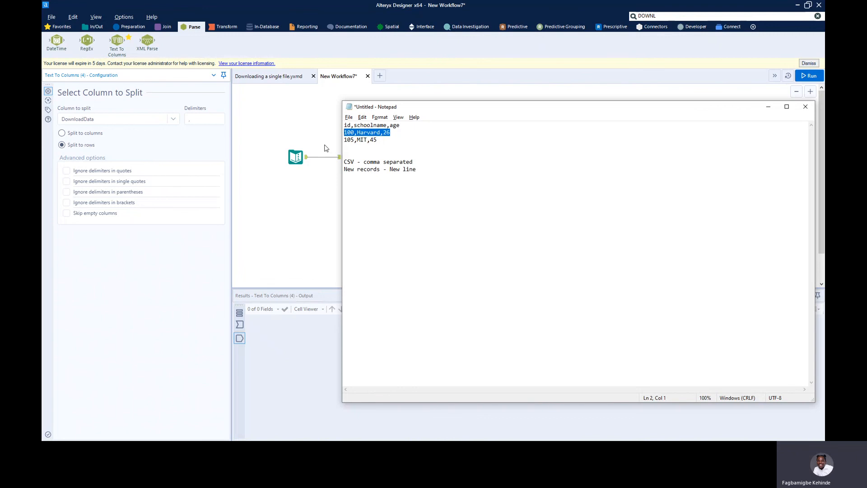
click(324, 145)
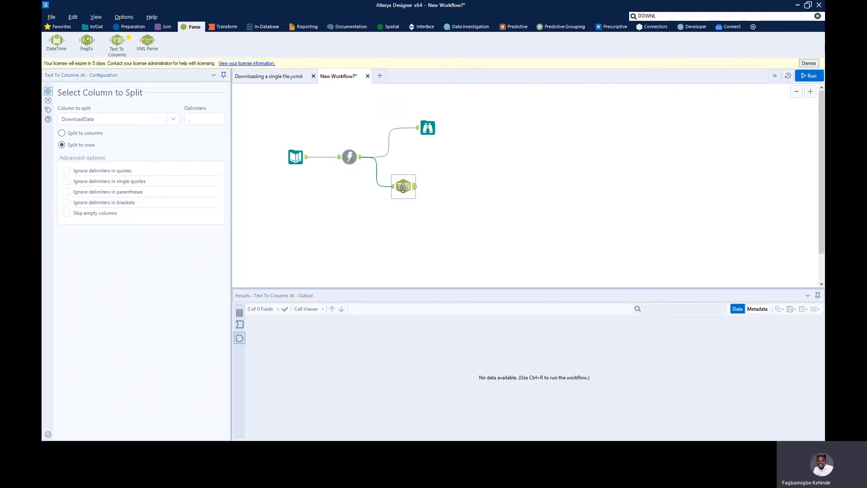
click(203, 119)
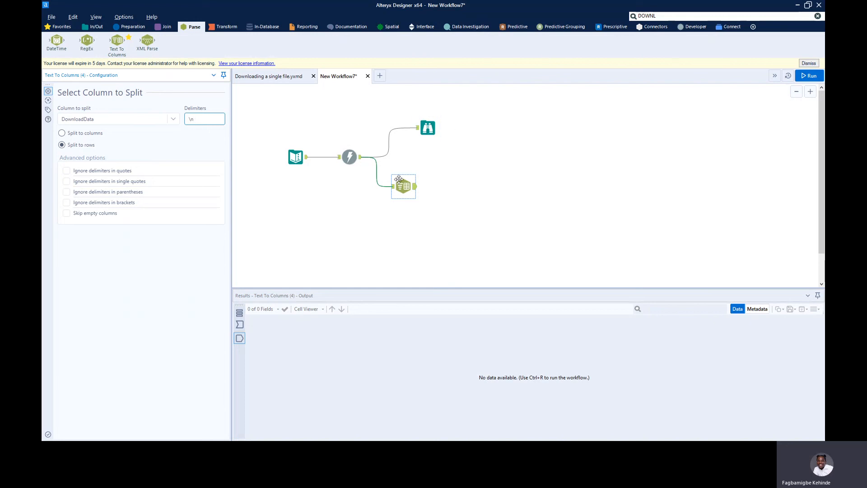
Shift the Text To Columns tool slightly to the right and connect a new Browse tool to its output.
drag(396, 187, 407, 188)
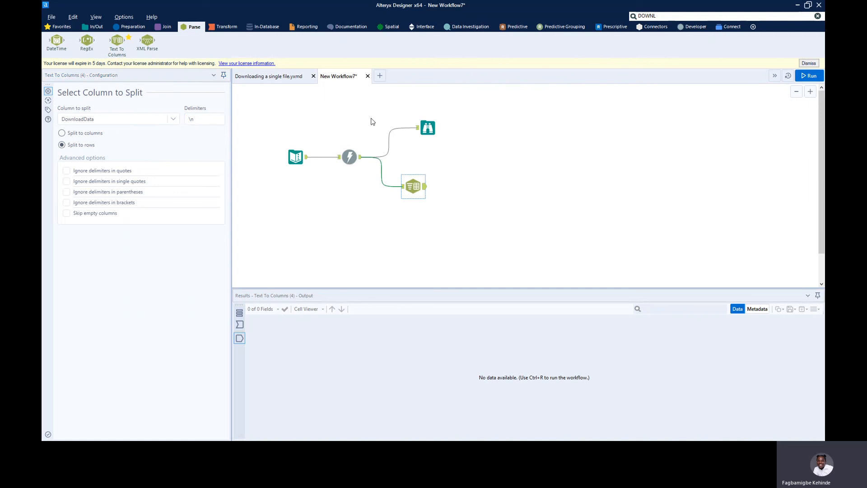
click(93, 28)
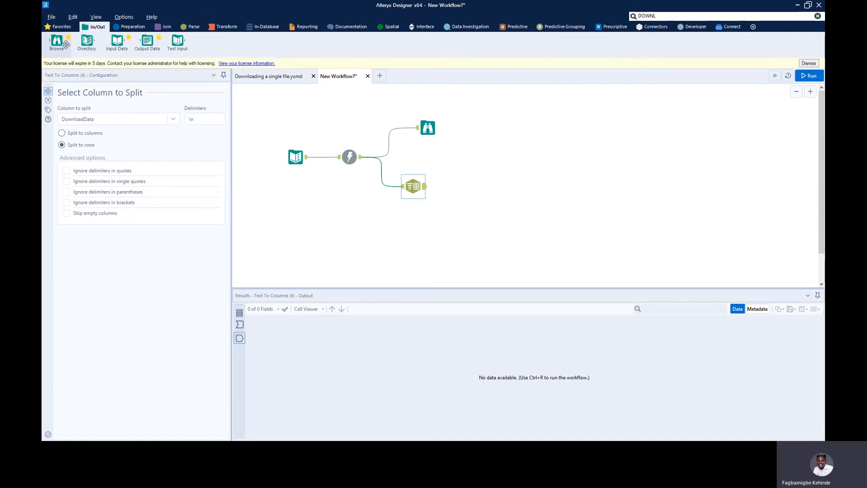
drag(87, 42, 458, 184)
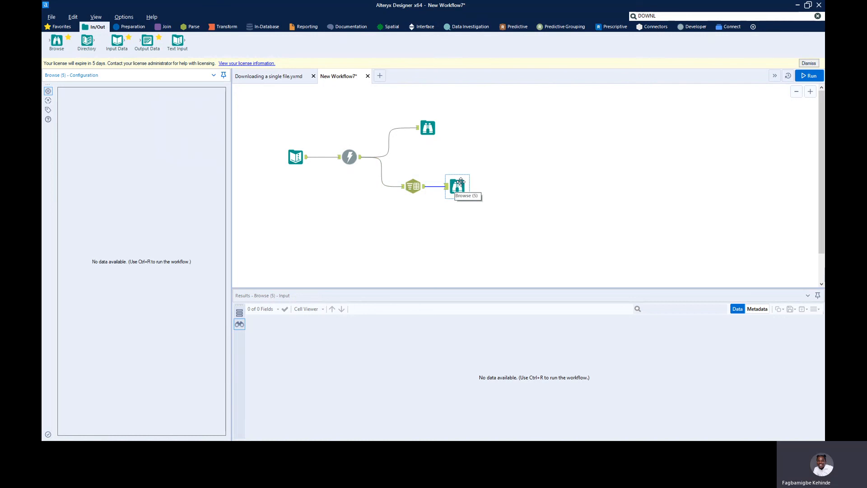
Run the workflow and widen the DownloadData column in the new Browse tool's results.
click(809, 76)
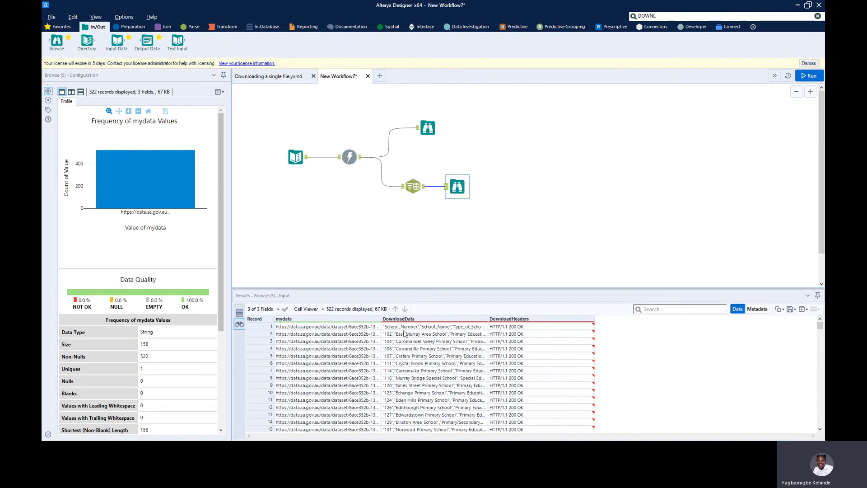
drag(498, 320, 651, 319)
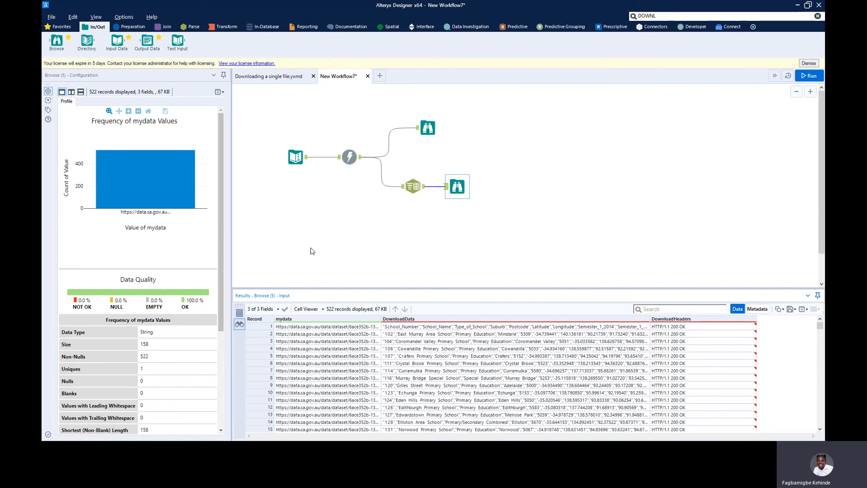
Sort the attendance data grid in the browser by School_Number to compare its rows, and return to Alteryx Designer.
key(alt+Tab)
key(alt+Tab)
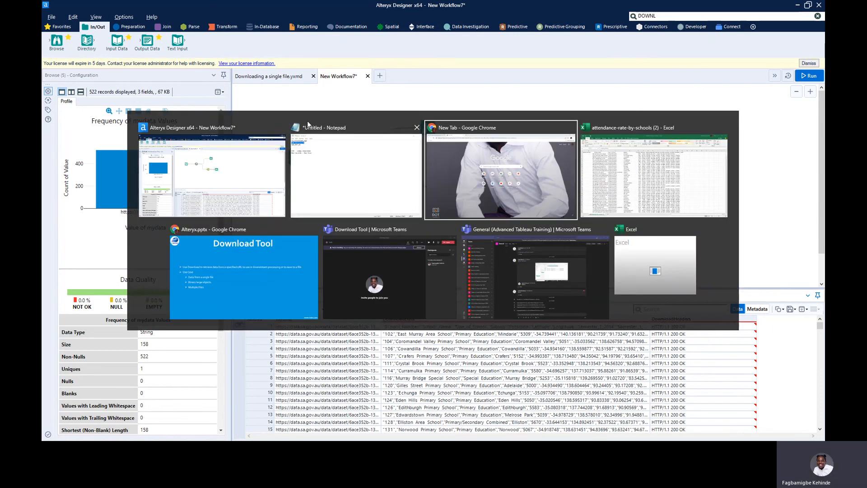
key(ctrl+Tab)
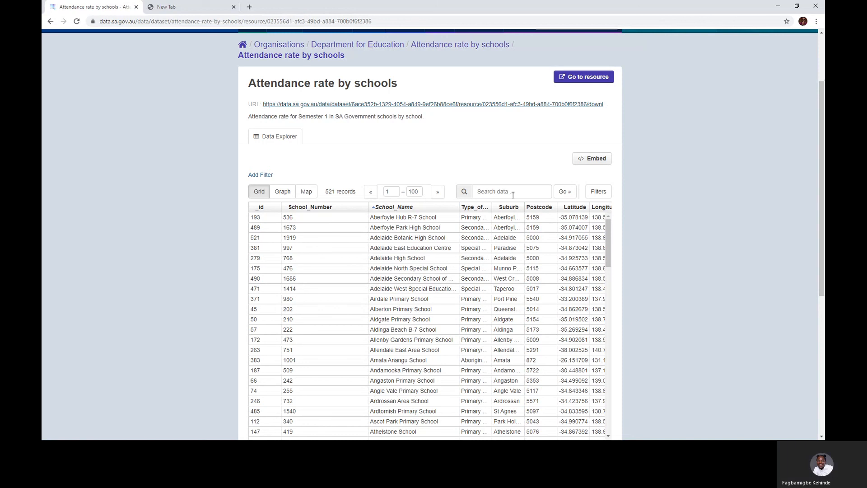
click(544, 191)
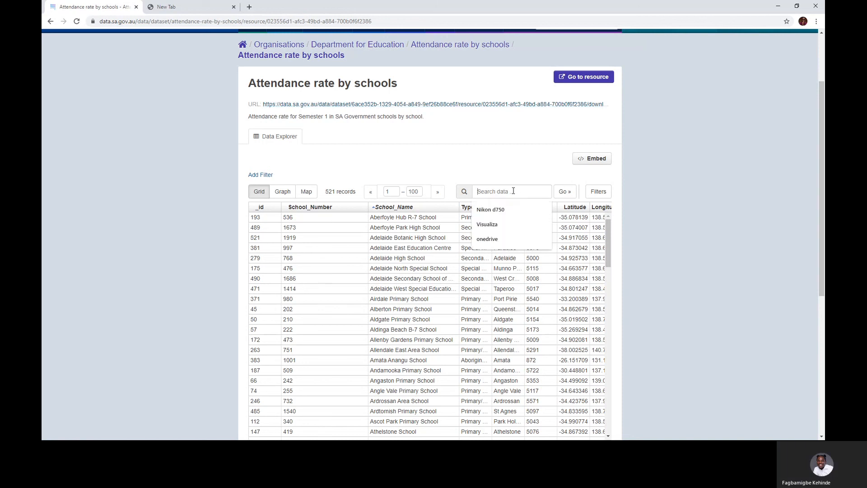
click(338, 207)
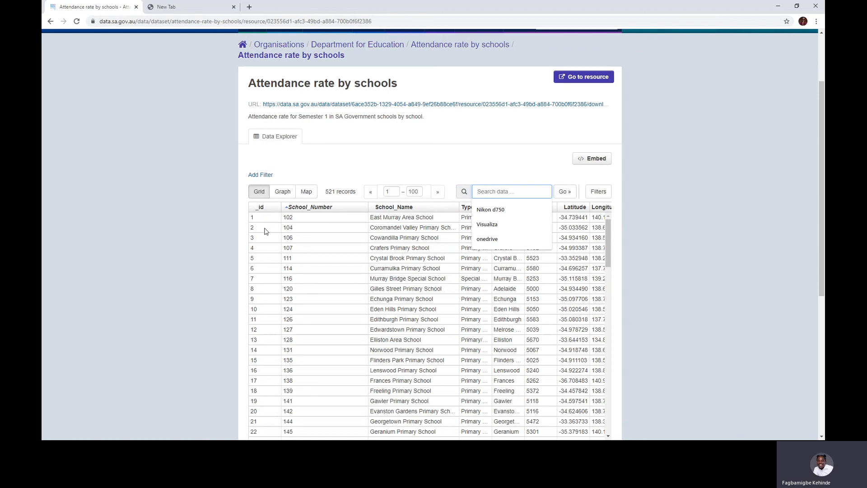
click(391, 159)
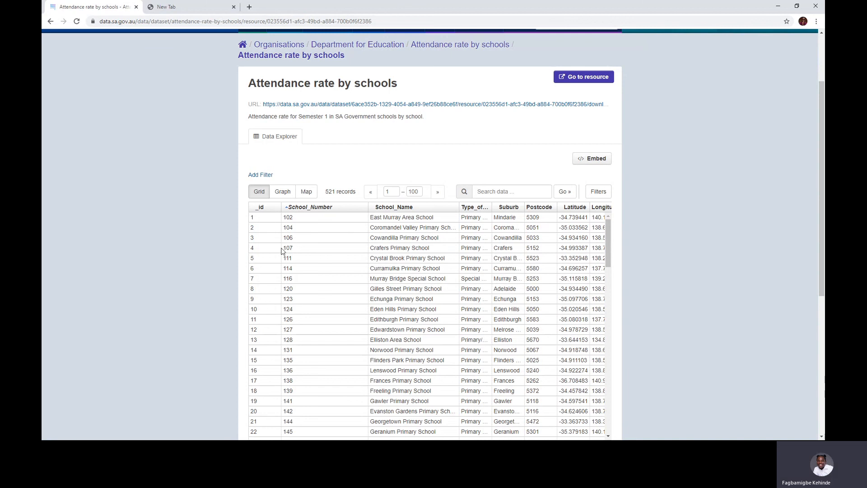
key(alt+Tab)
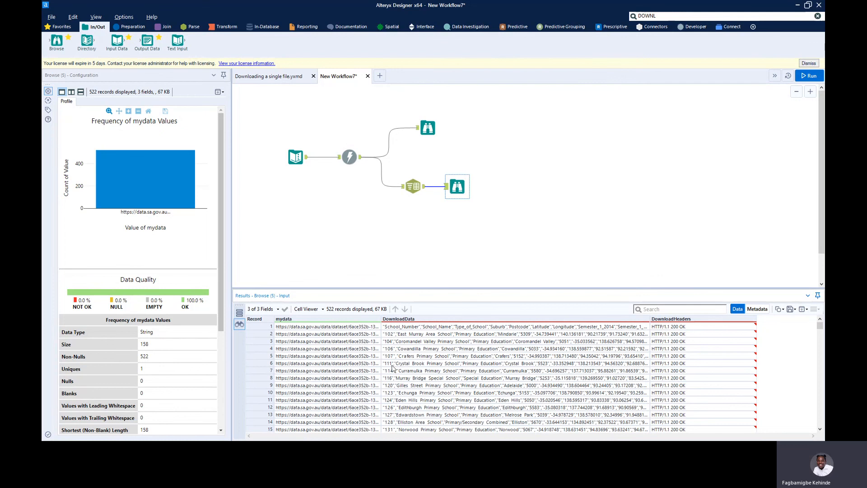
Recheck the two data records beneath the header line in the Notepad sample and return to Alteryx Designer.
key(alt+Tab)
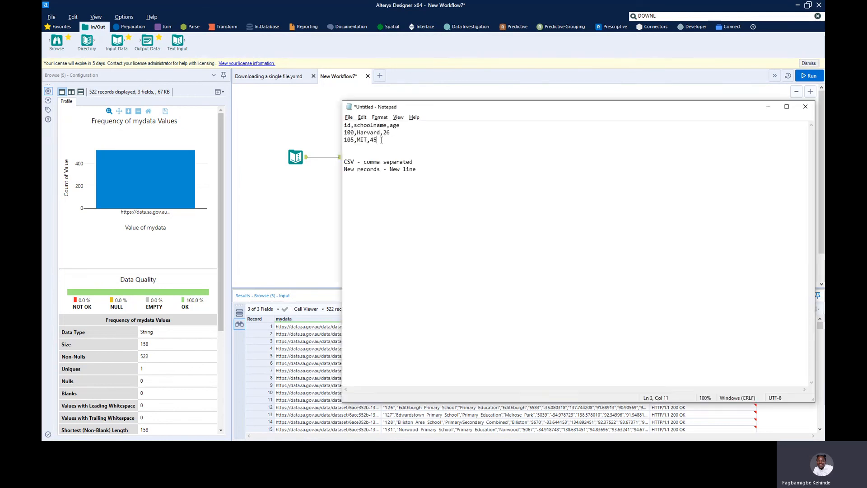
drag(378, 140, 344, 132)
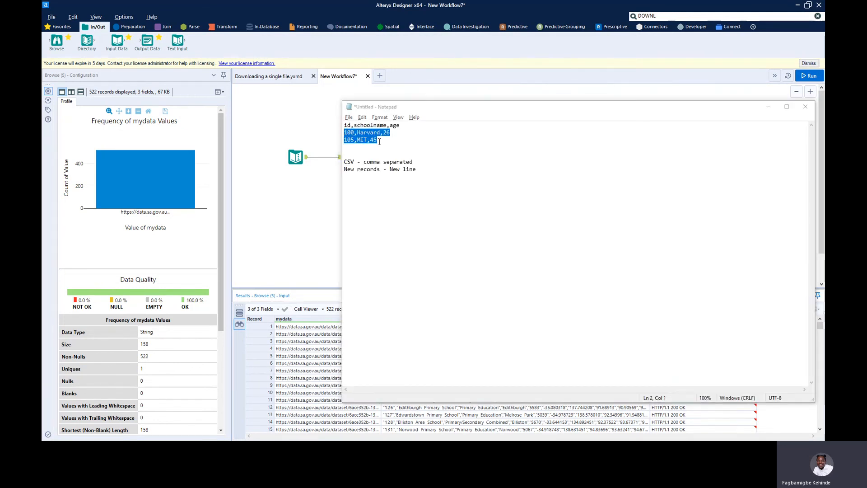
key(alt+Tab)
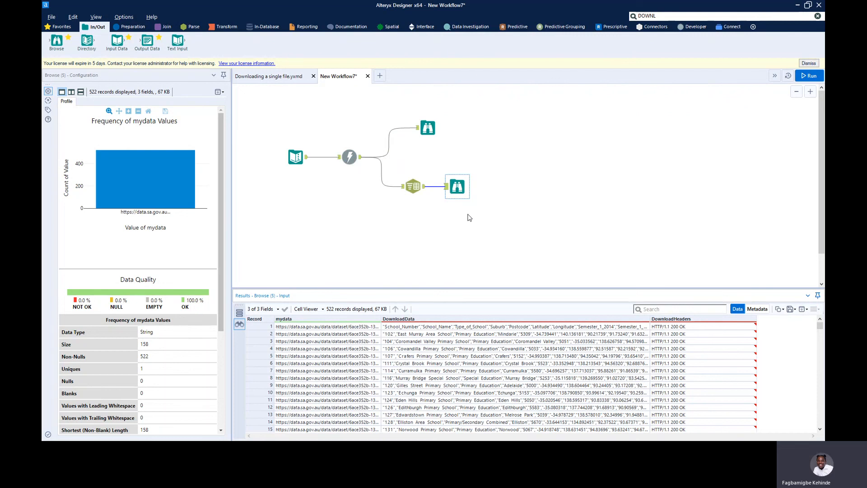
Move the Browse tool below the Text To Columns tool and connect a second Text To Columns tool to the first one's output.
drag(456, 188, 459, 226)
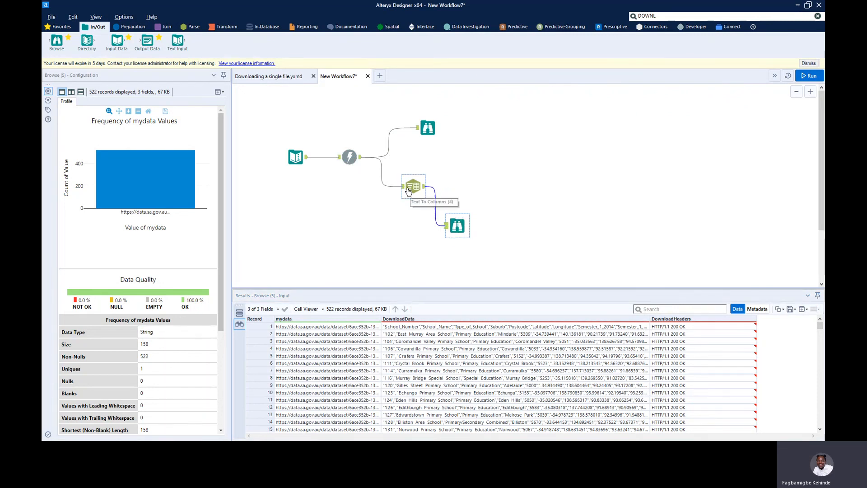
click(191, 27)
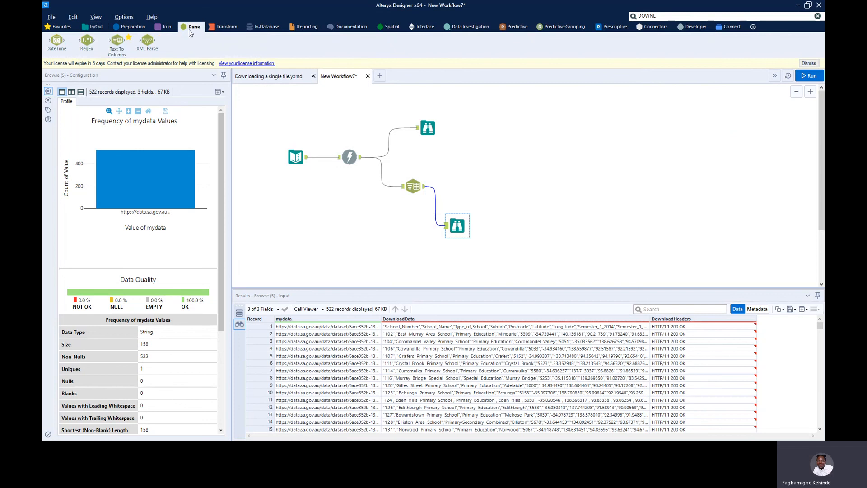
drag(117, 42, 467, 187)
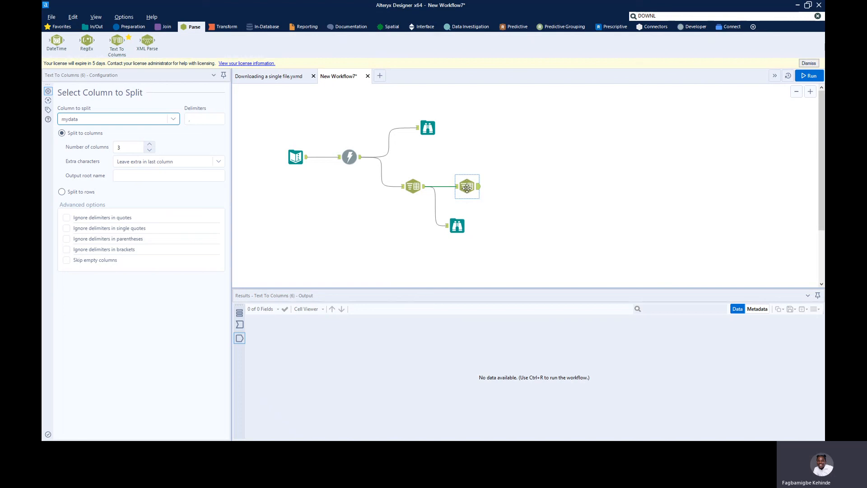
click(466, 188)
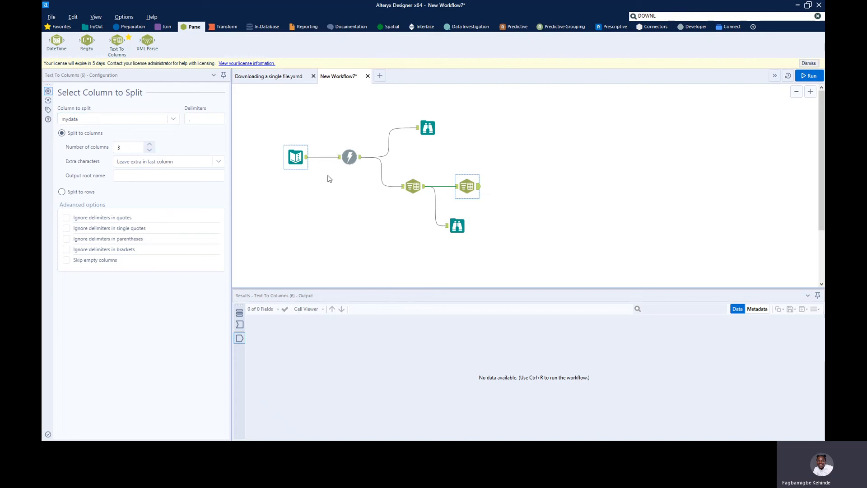
Set the second Text To Columns tool to split the DownloadData column and check its delimiter.
click(413, 186)
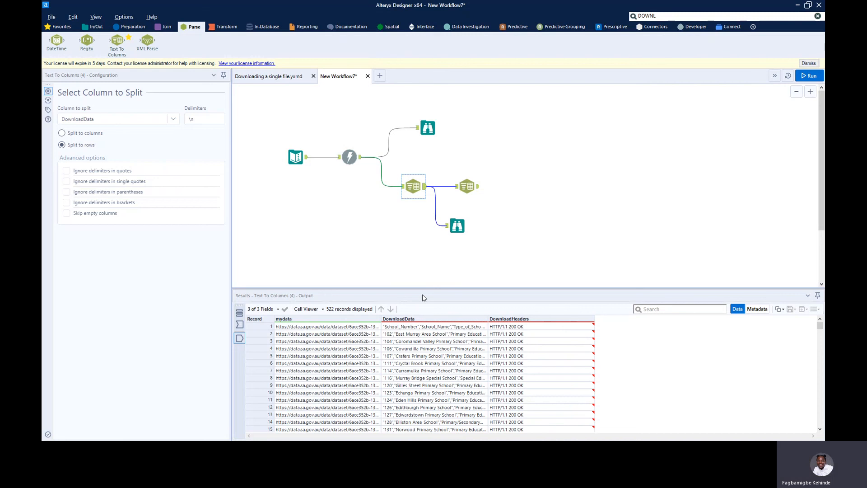
click(467, 186)
click(172, 119)
click(138, 138)
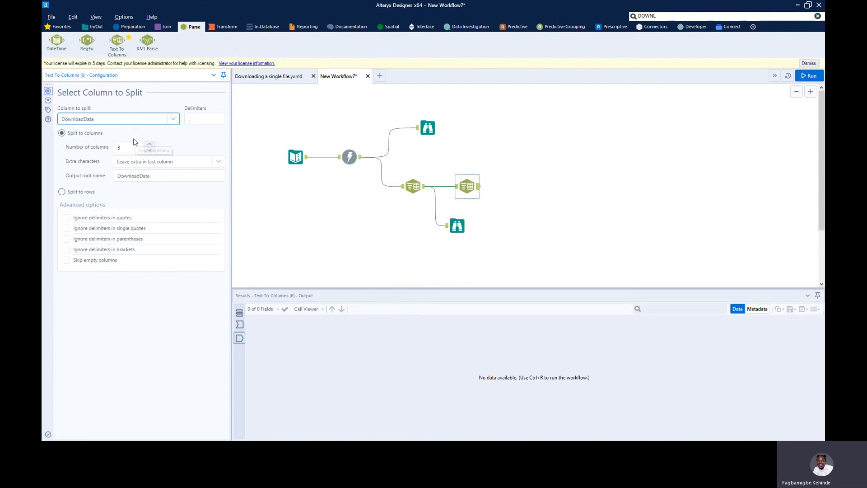
click(199, 120)
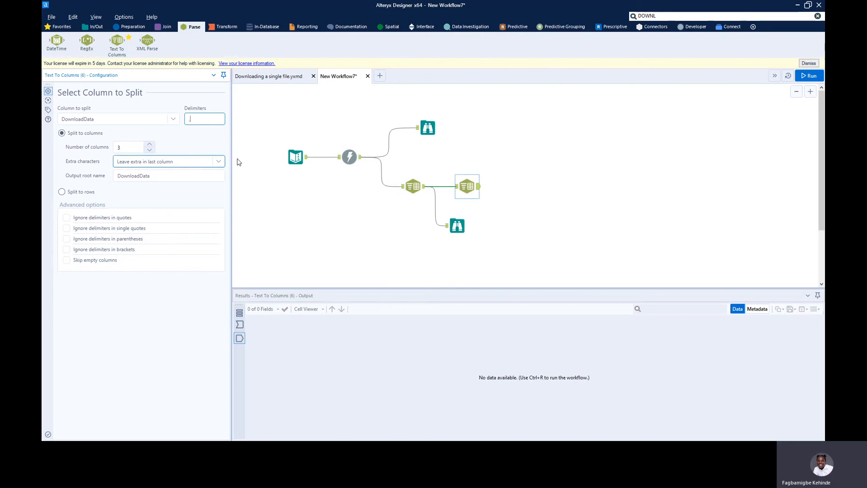
Switch to the attendance page in the browser and examine all rows and columns of the data grid.
key(alt+Tab)
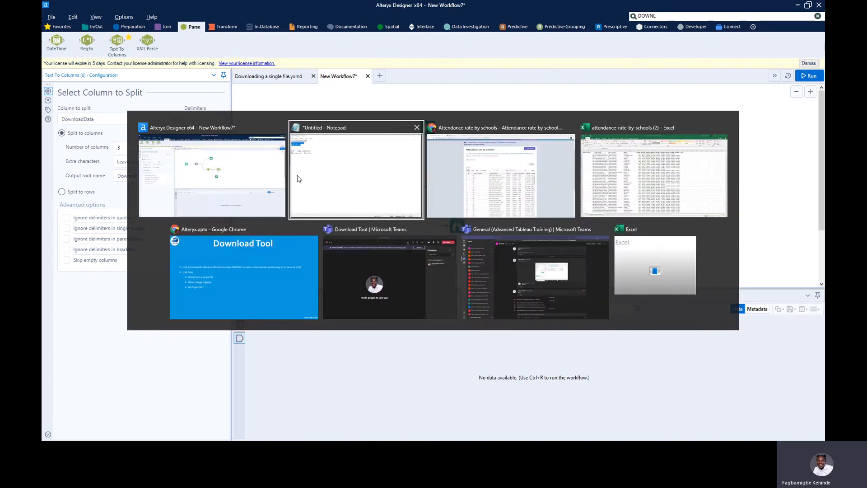
key(alt+Tab)
key(Tab)
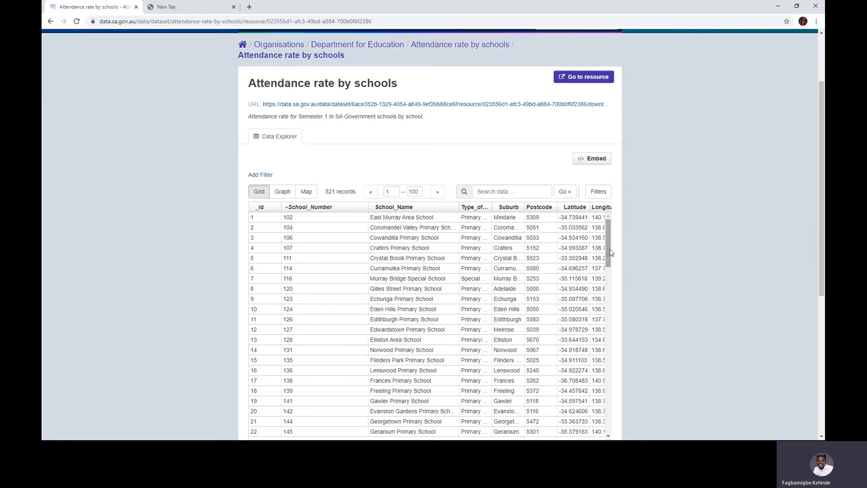
drag(610, 248, 608, 344)
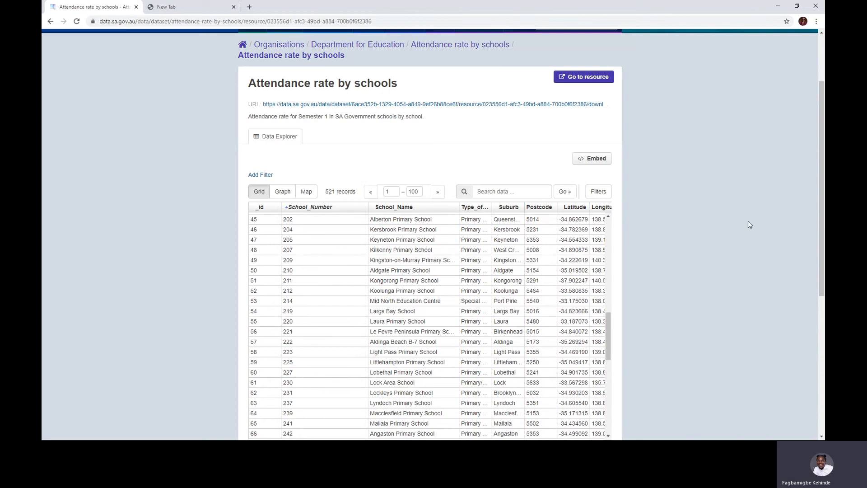
scroll(808, 314, down, 4)
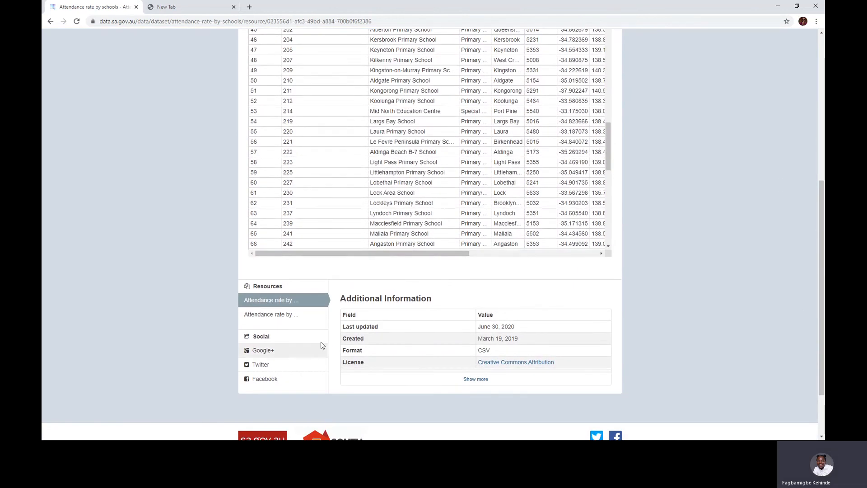
drag(342, 254, 518, 268)
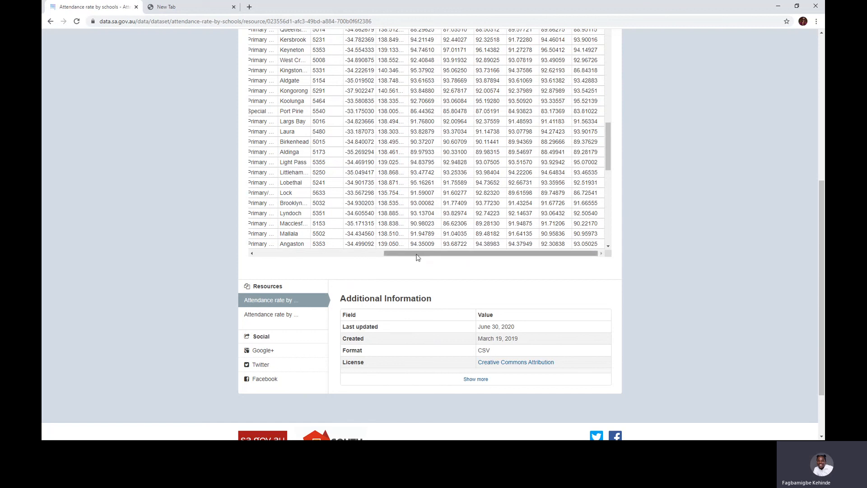
drag(416, 257, 275, 257)
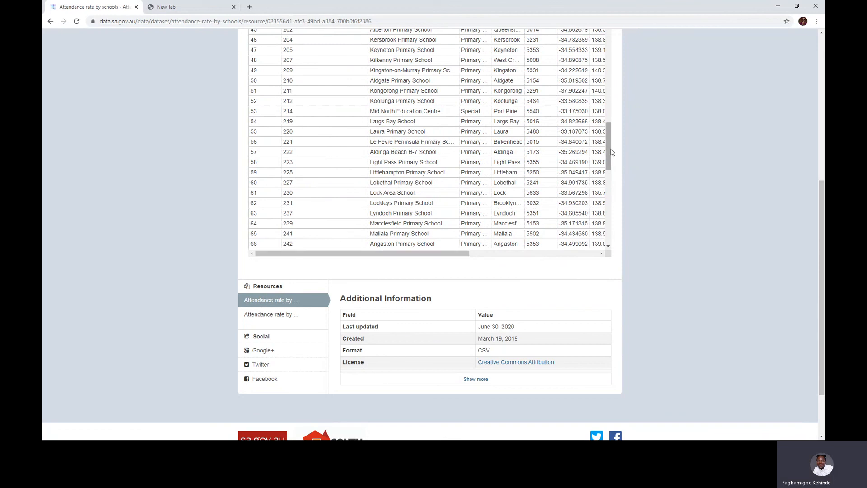
drag(612, 145, 633, 37)
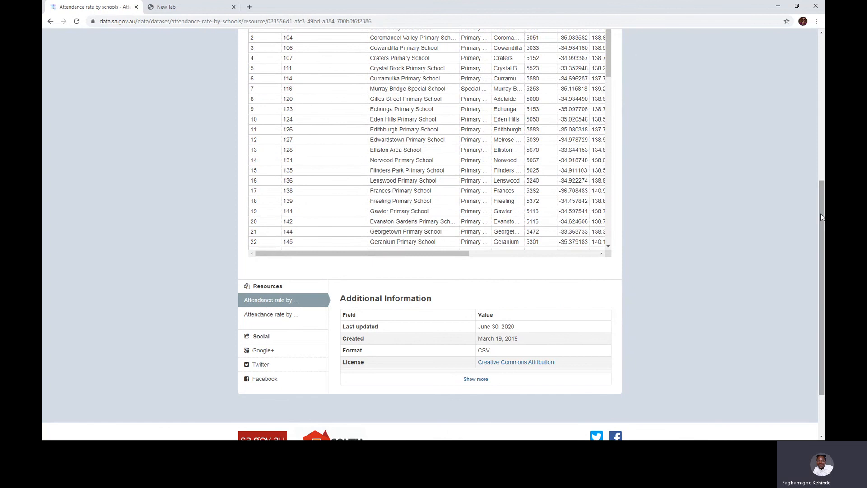
drag(820, 213, 824, 112)
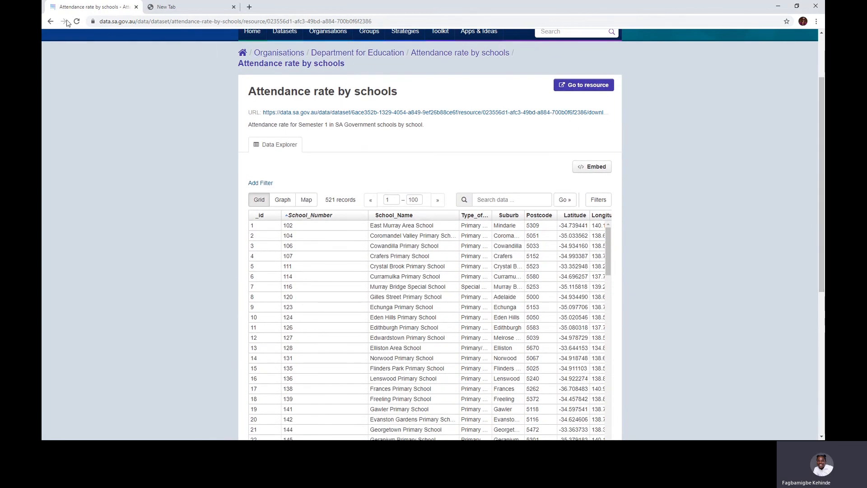
Go back to the attendance dataset's overview page, review its notes and additional info, and return to Alteryx Designer.
click(51, 22)
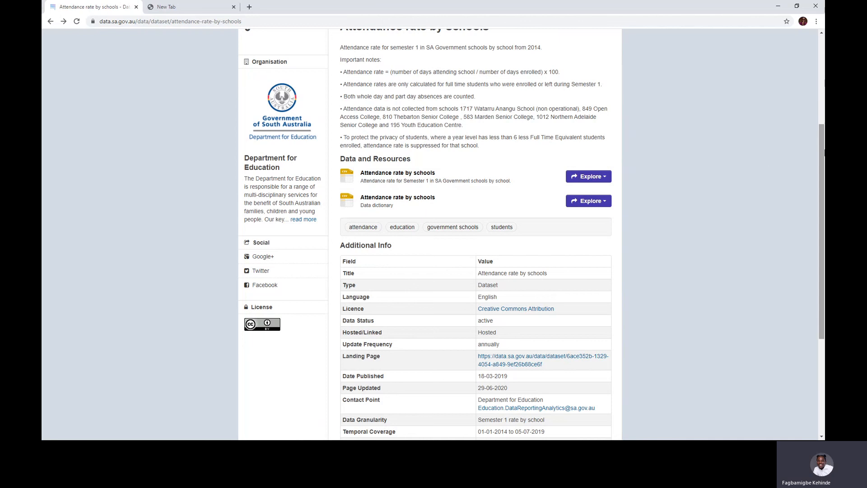
scroll(823, 155, up, 2)
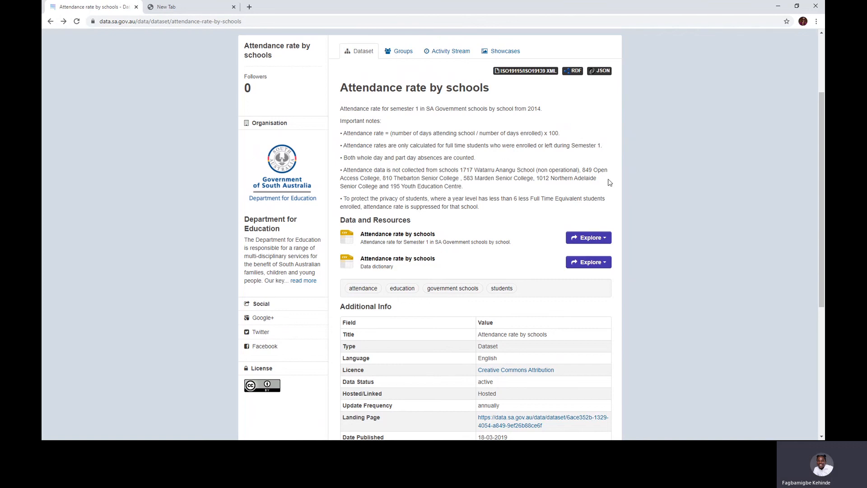
drag(818, 167, 777, 186)
key(alt+Tab)
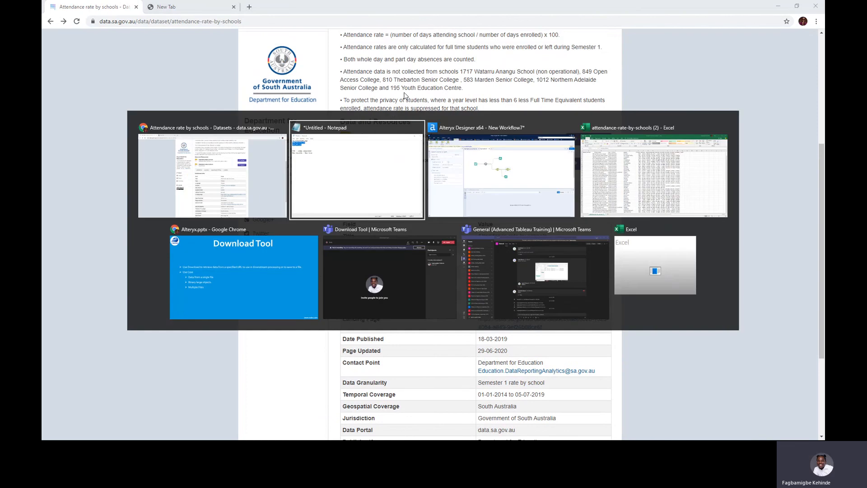
click(469, 170)
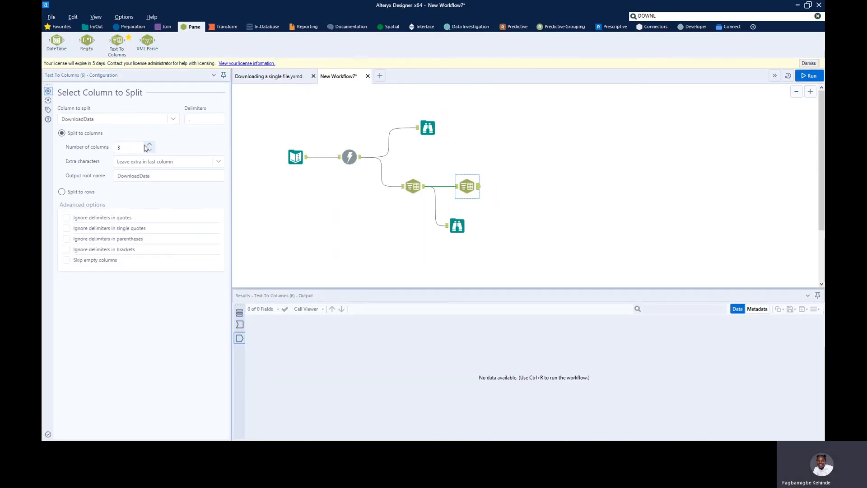
Set the second Text To Columns tool's number of columns to 13 and review its options for extra characters.
click(129, 149)
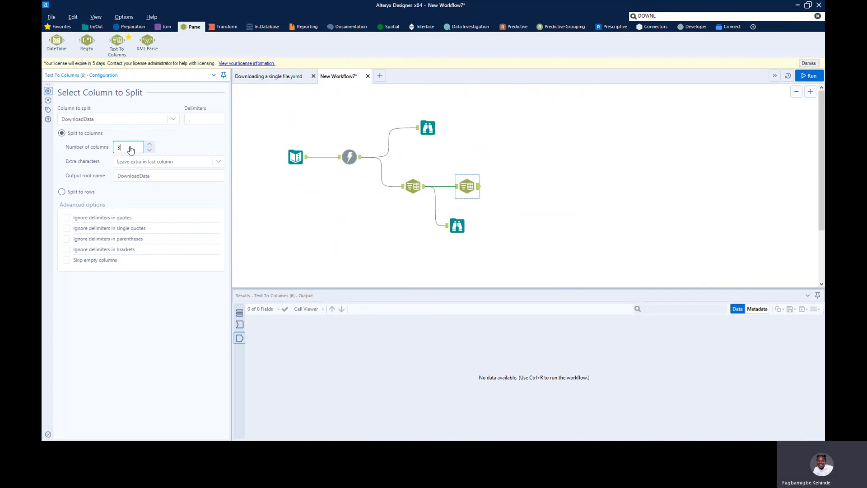
key(BackSpace)
text(13)
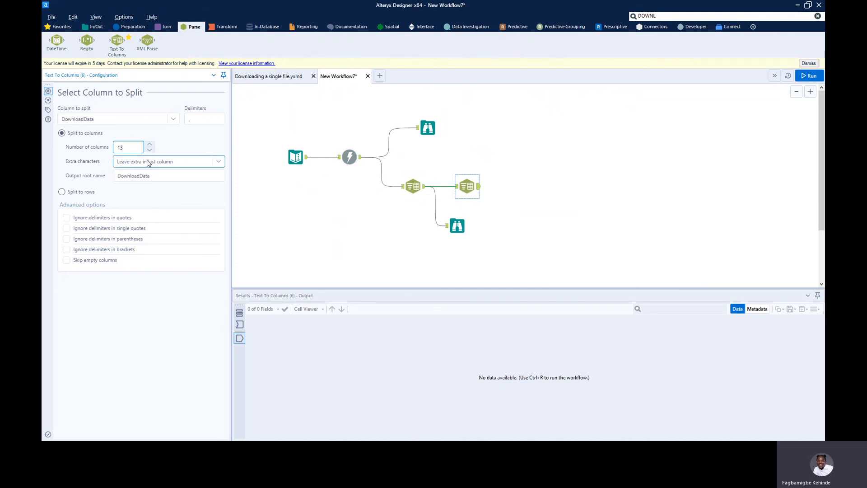
click(220, 163)
click(220, 165)
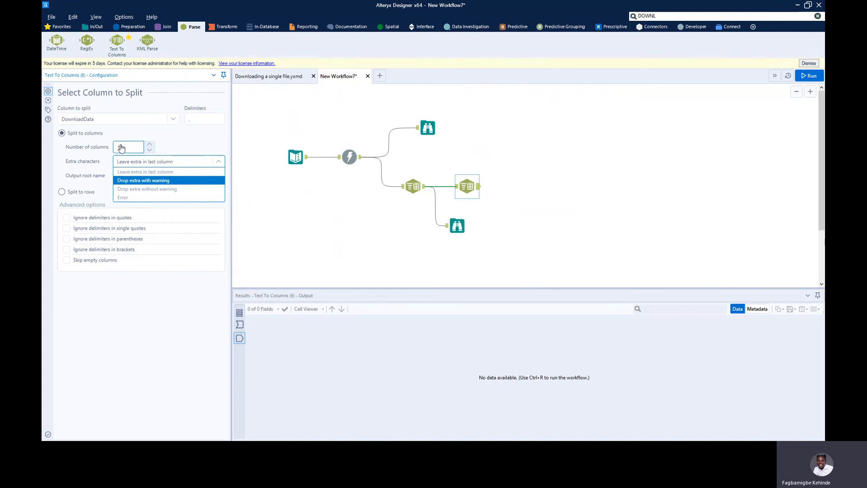
click(204, 144)
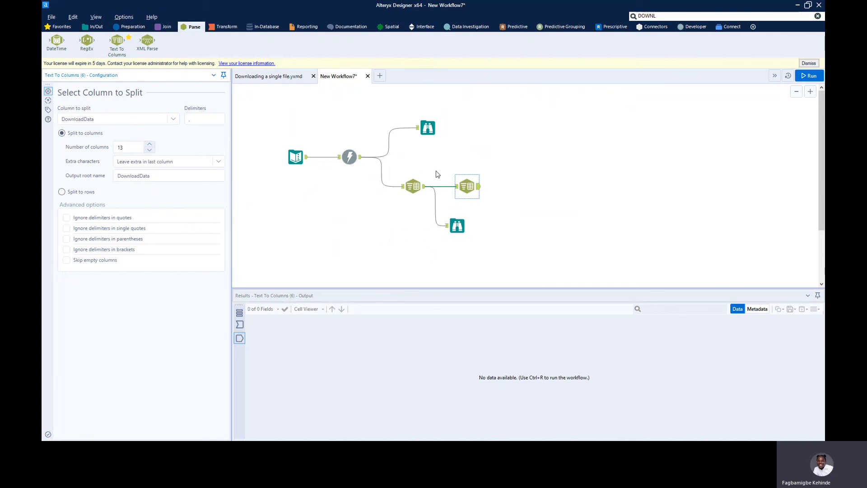
Connect a new Browse tool to the second Text To Columns tool and run the workflow to examine the split columns.
click(94, 27)
drag(57, 41, 511, 186)
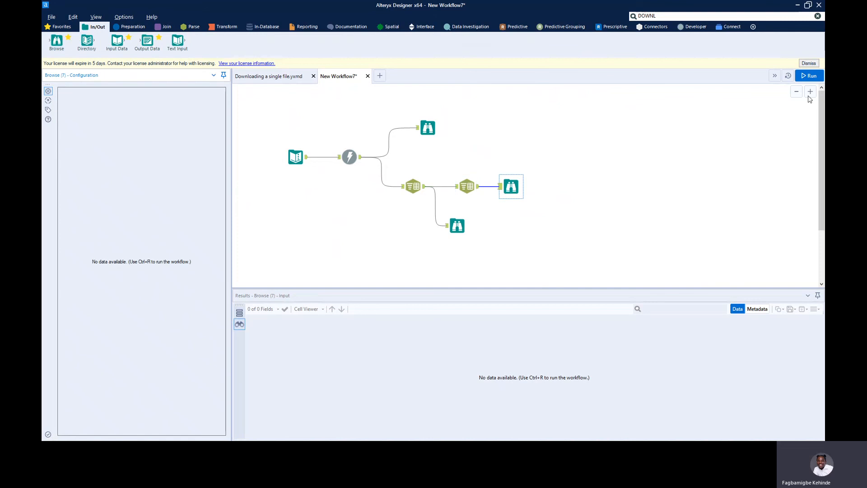
click(810, 75)
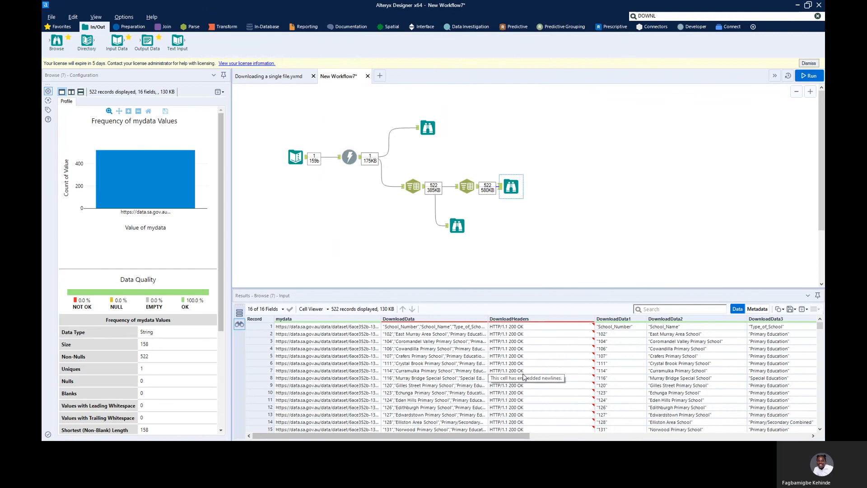
drag(515, 433, 786, 436)
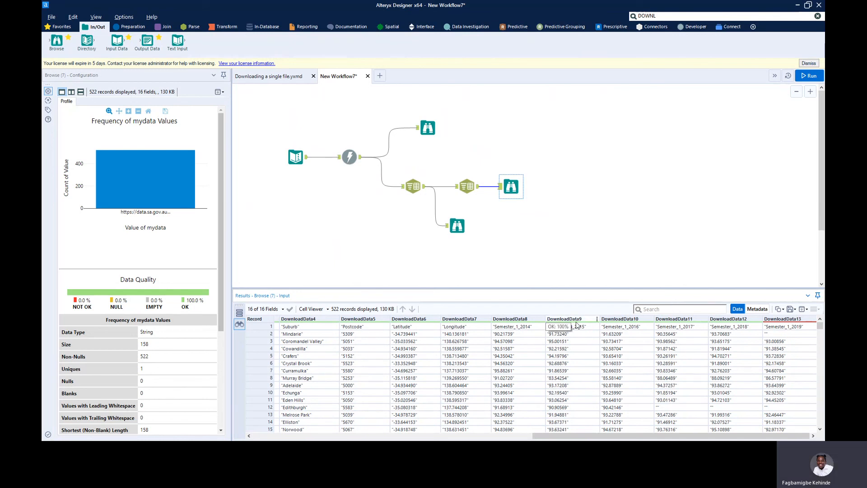
drag(572, 435, 476, 436)
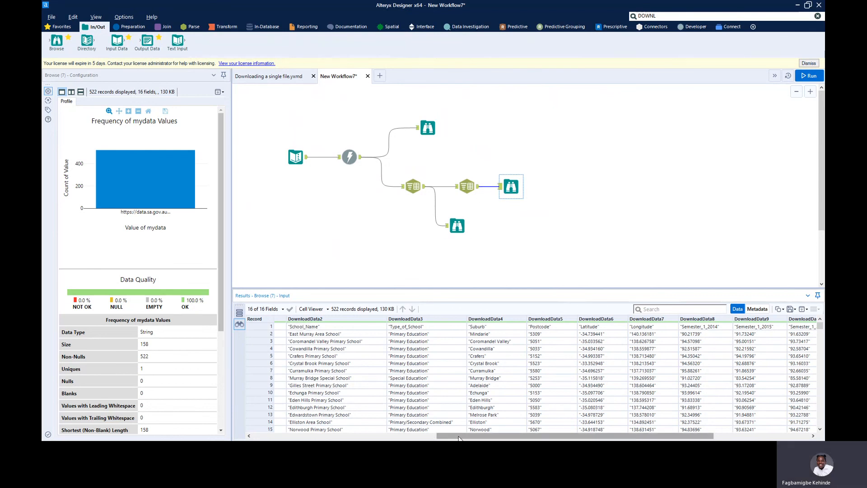
scroll(399, 391, left, 5)
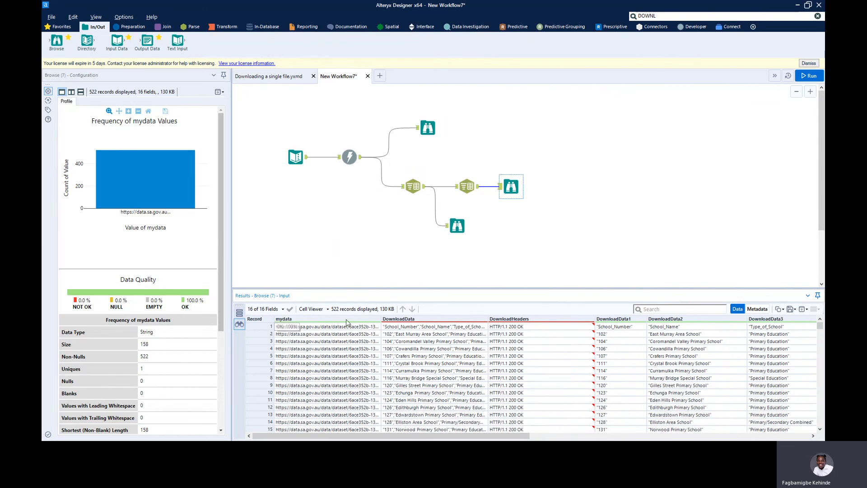
drag(449, 435, 576, 434)
Move the last Browse tool up and connect a Select tool to the second Text To Columns tool's output.
drag(515, 180, 539, 145)
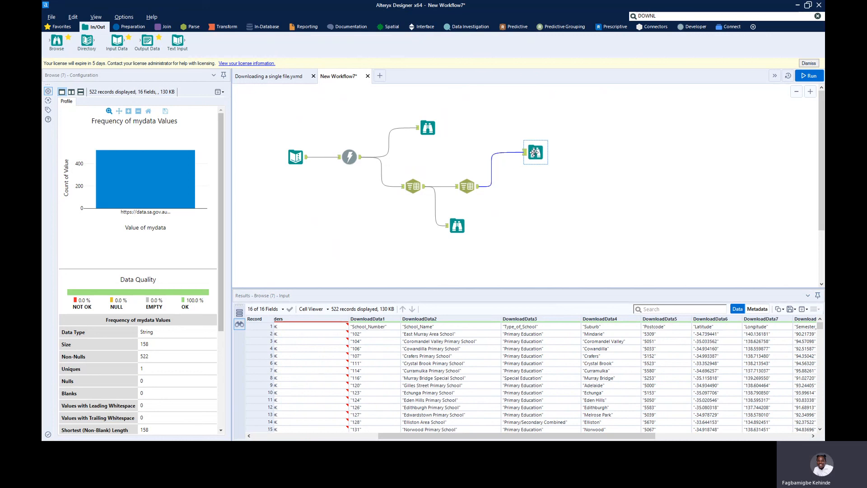
click(130, 28)
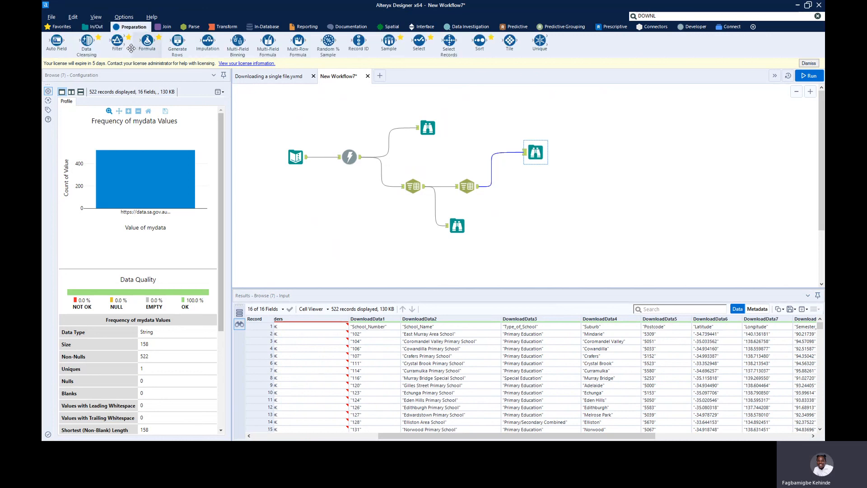
drag(416, 38, 506, 200)
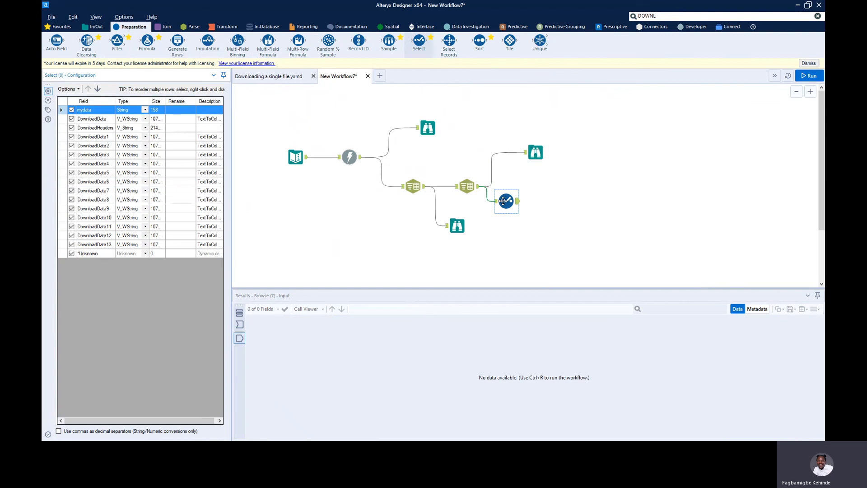
Exclude the mydata, DownloadData, DownloadHeaders and *Unknown fields in the Select tool.
click(71, 110)
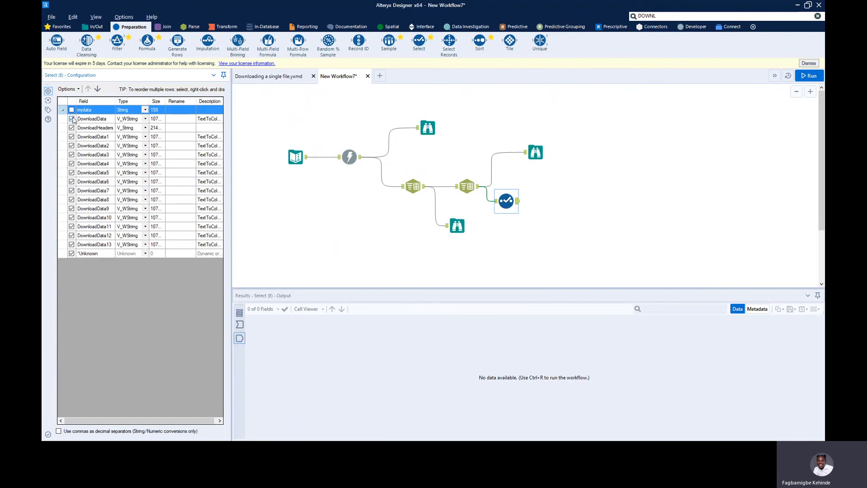
click(71, 119)
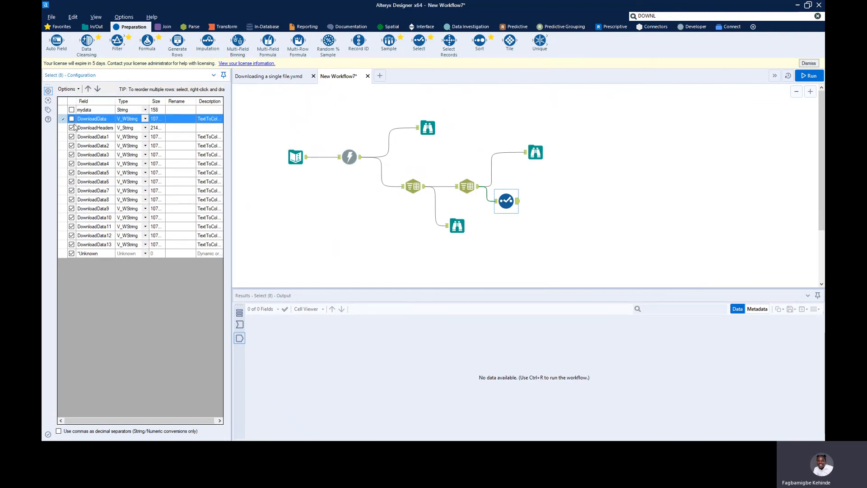
click(72, 128)
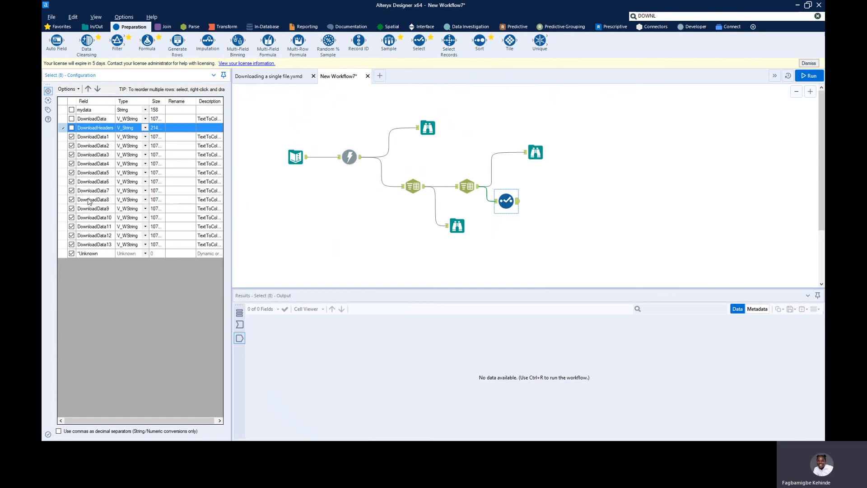
click(72, 254)
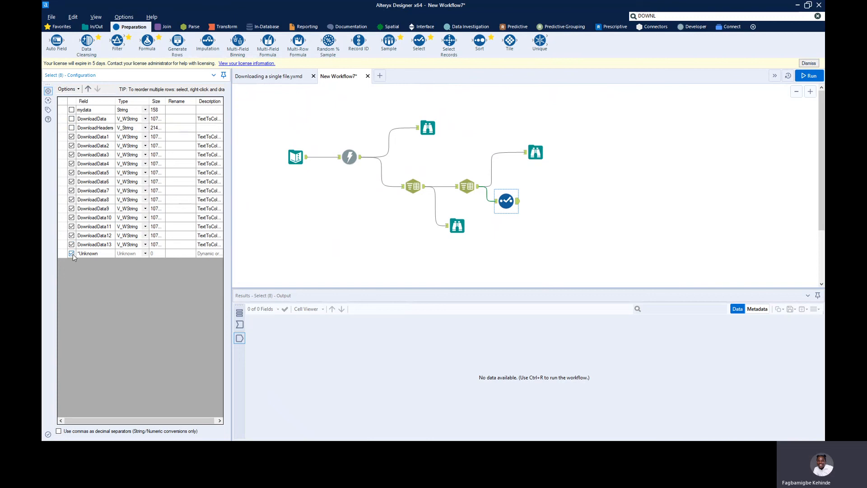
Connect a Browse tool to the Select tool's output, run the workflow, and examine all the remaining columns.
click(94, 27)
drag(56, 42, 559, 201)
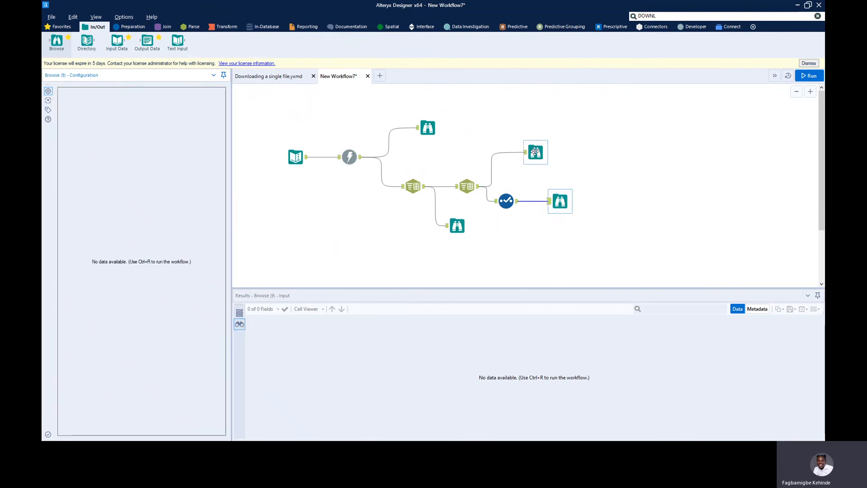
click(804, 76)
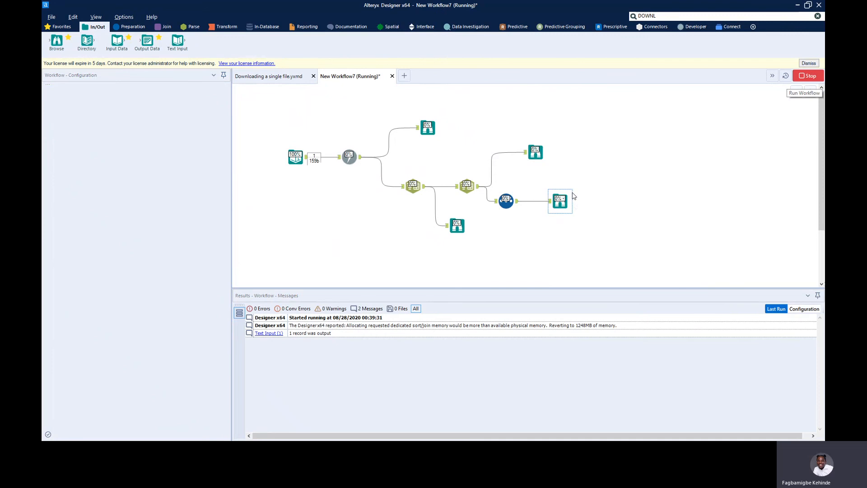
click(568, 209)
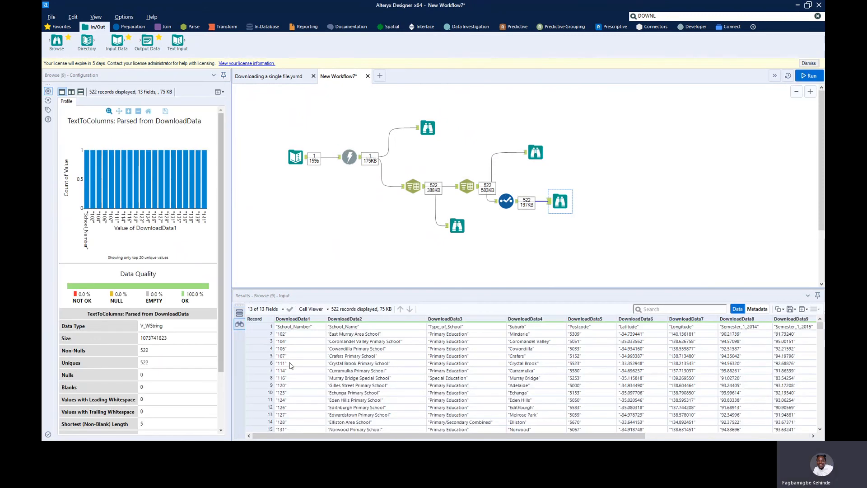
drag(336, 436, 499, 437)
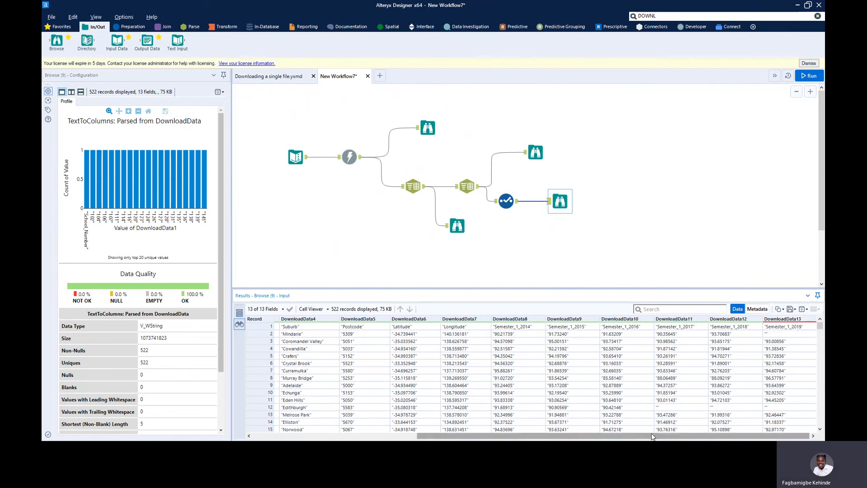
drag(652, 437, 443, 429)
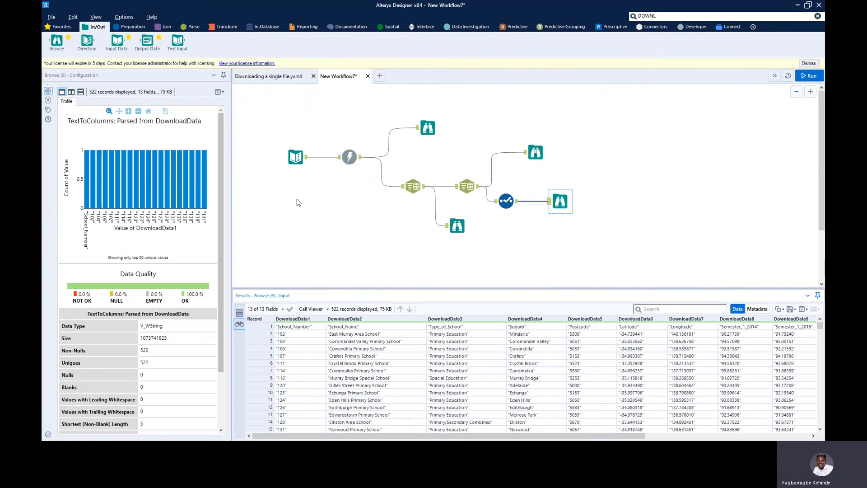
Switch to the browser, review all columns of the Semester 1 attendance rate resource's data table, and return to Alteryx Designer.
key(alt+Tab)
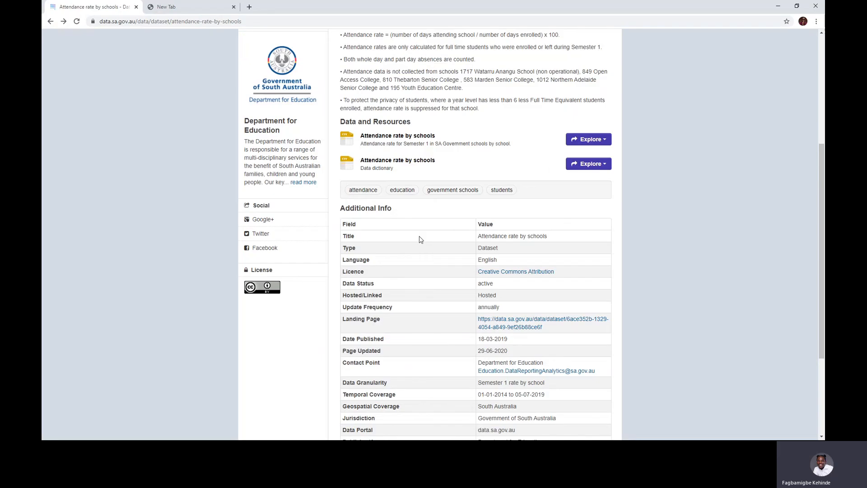
click(387, 140)
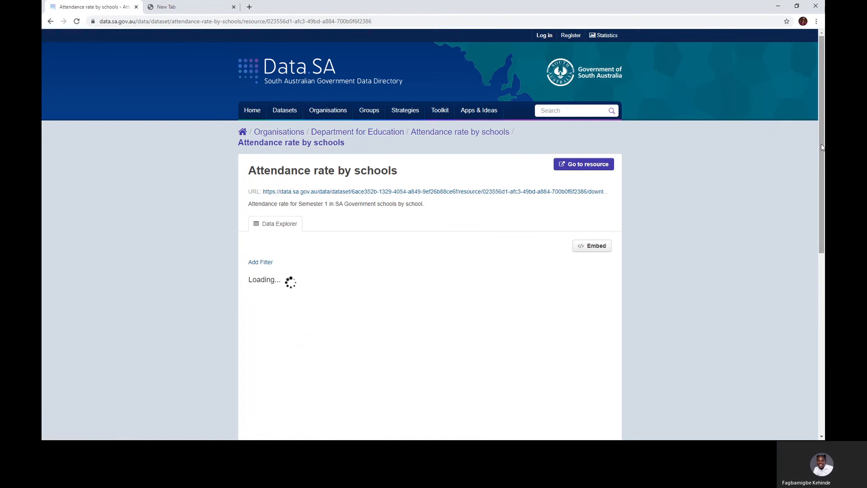
drag(821, 144, 800, 184)
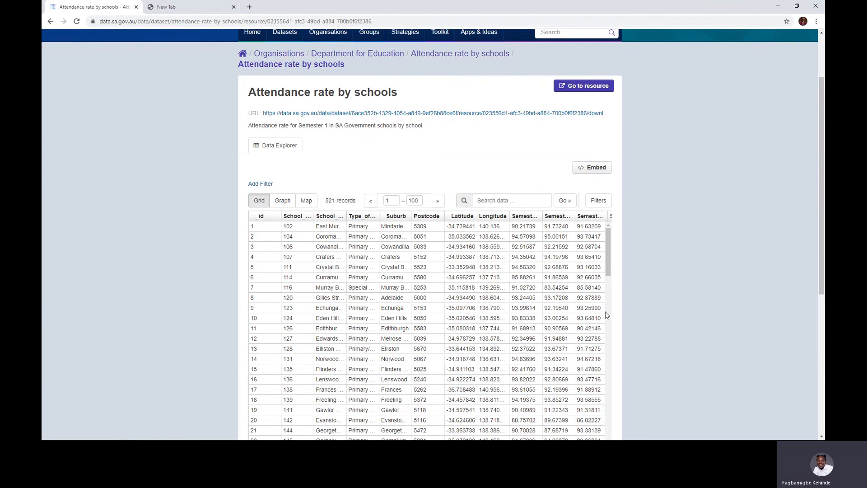
drag(819, 226, 802, 375)
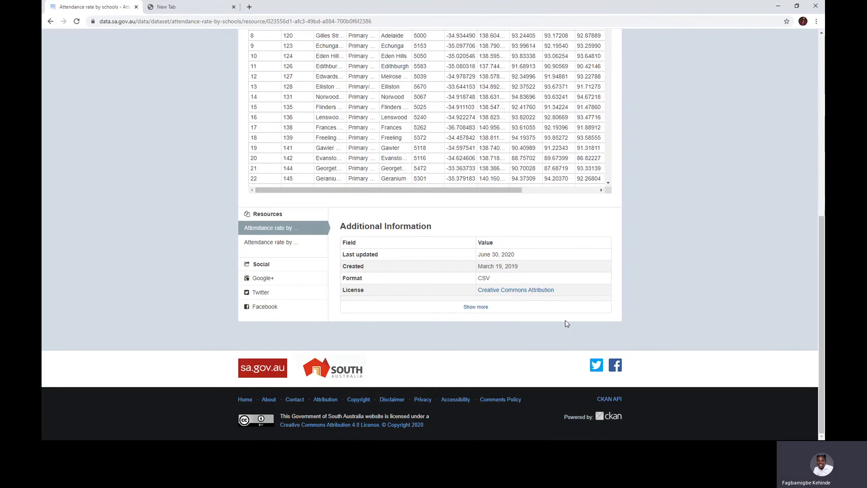
drag(426, 190, 514, 204)
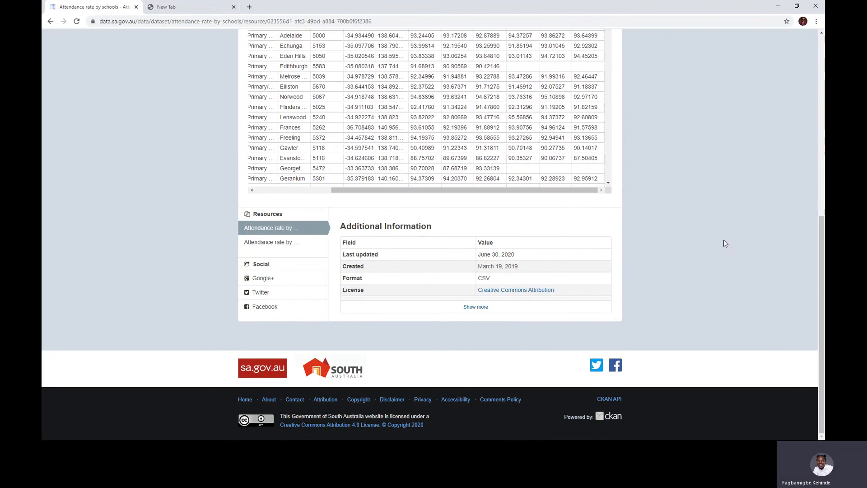
drag(822, 258, 823, 212)
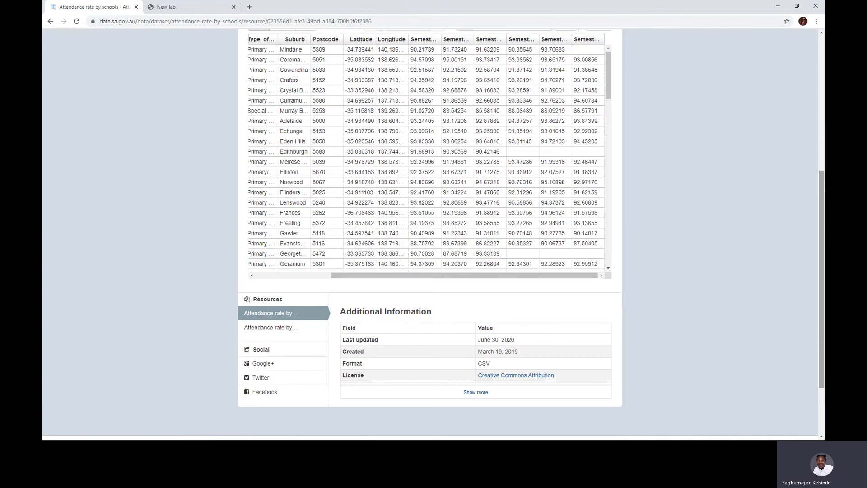
scroll(728, 145, up, 4)
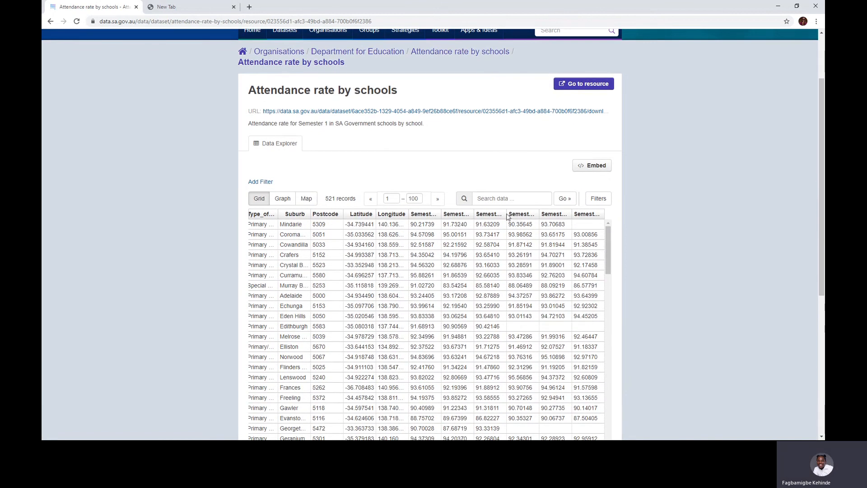
click(560, 215)
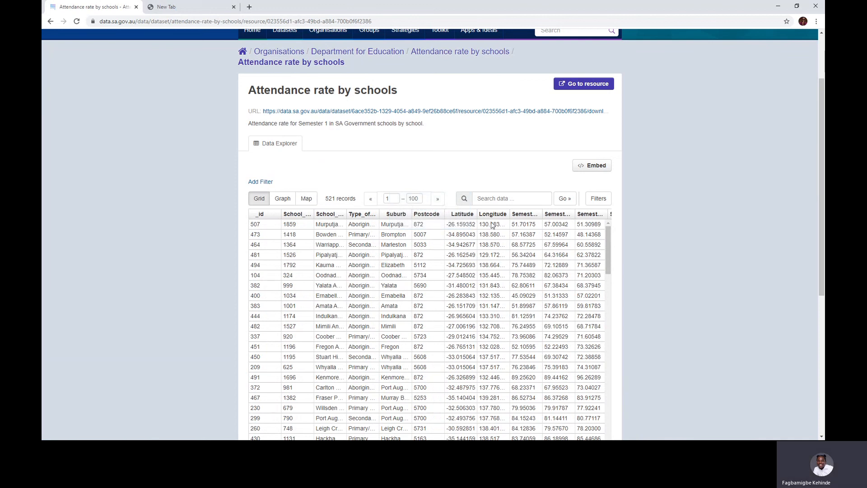
key(alt+Tab)
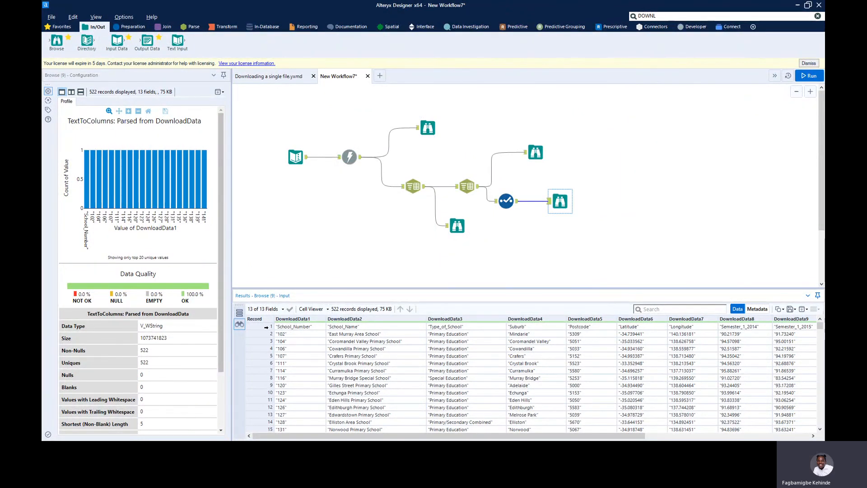
Move the Select tool's Browse down and connect a Dynamic Rename tool to the Select tool's output.
click(256, 326)
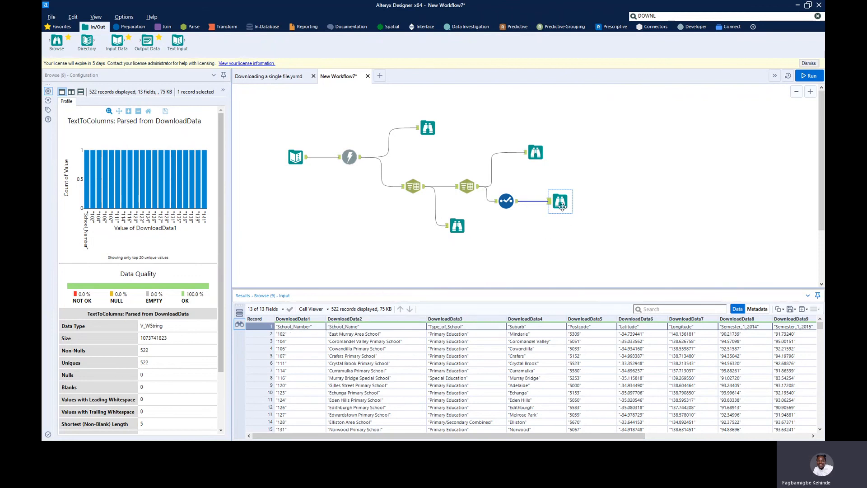
drag(560, 202, 560, 240)
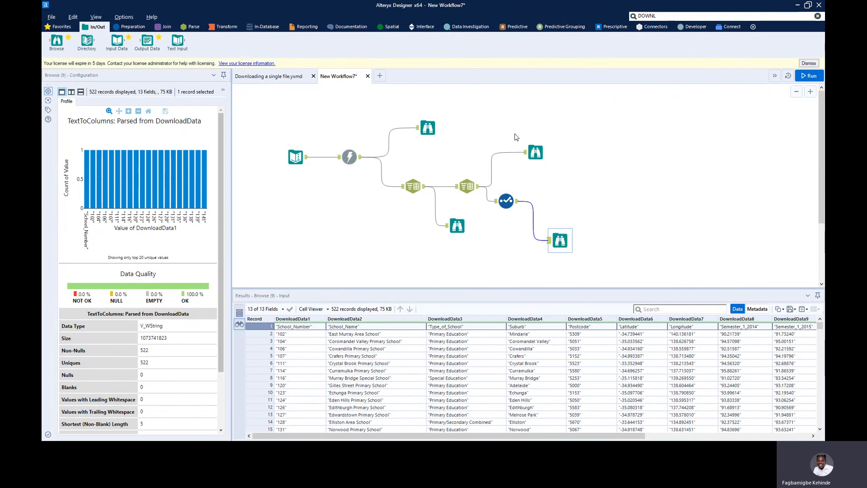
ctrl+click(536, 146)
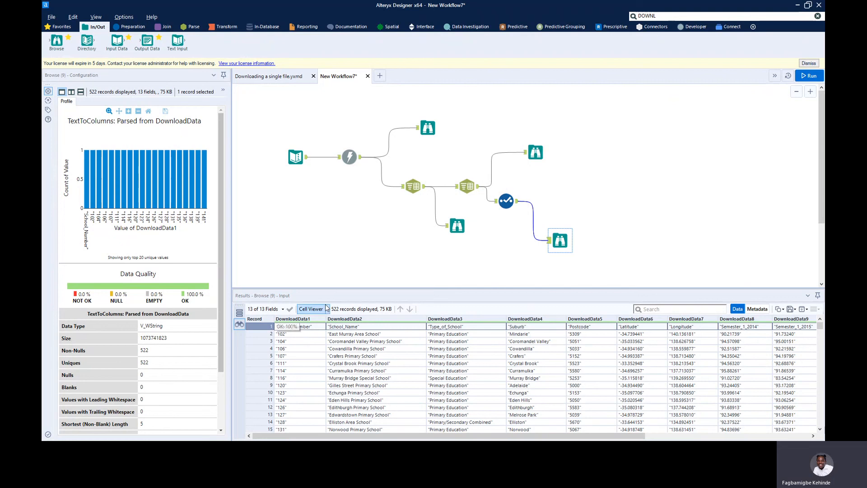
click(662, 18)
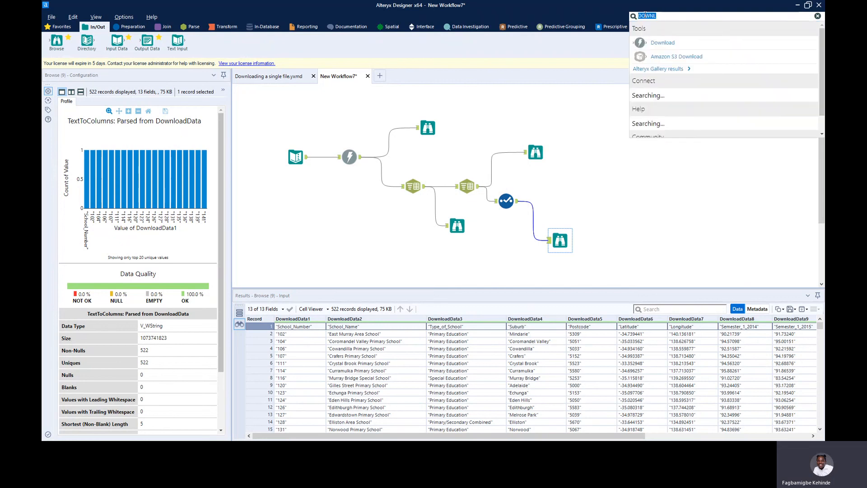
text(dyna)
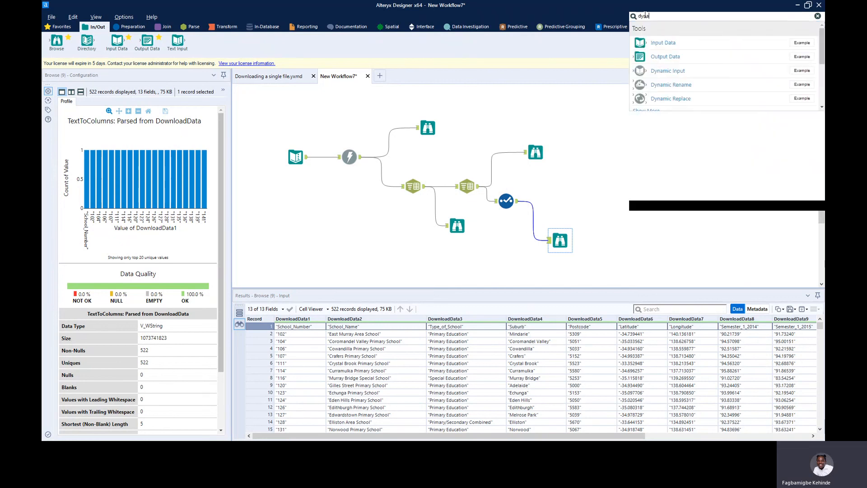
text(mi)
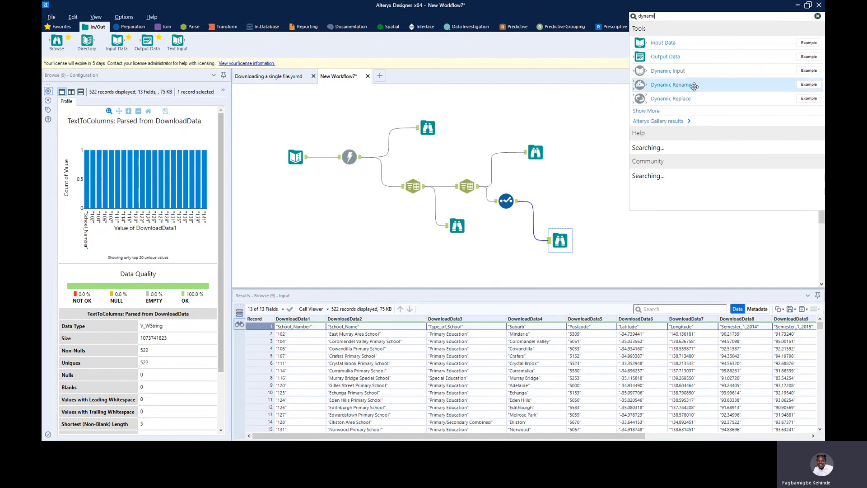
drag(699, 86, 589, 206)
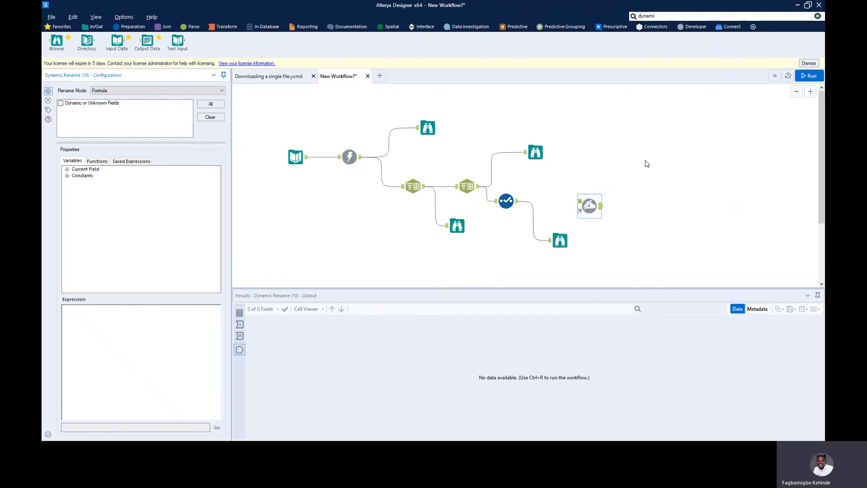
drag(518, 201, 579, 204)
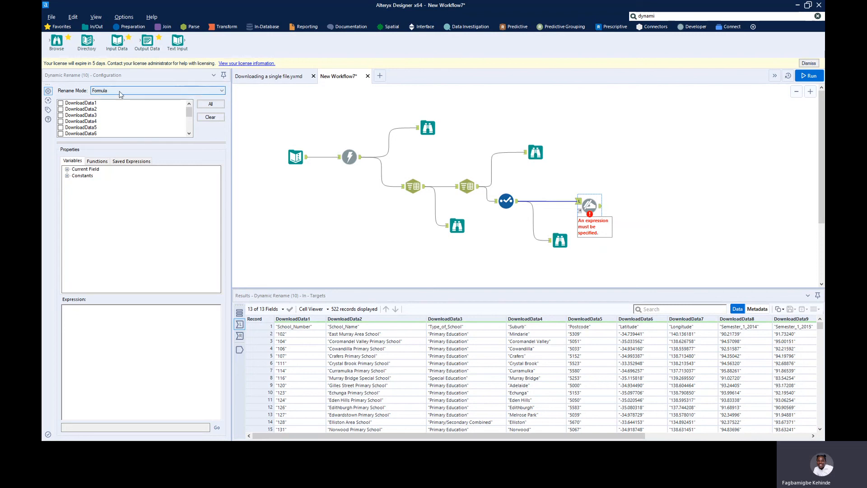
Set the Dynamic Rename mode to Take Field Names from First Row of Data and deselect Dynamic or Unknown Fields.
click(175, 92)
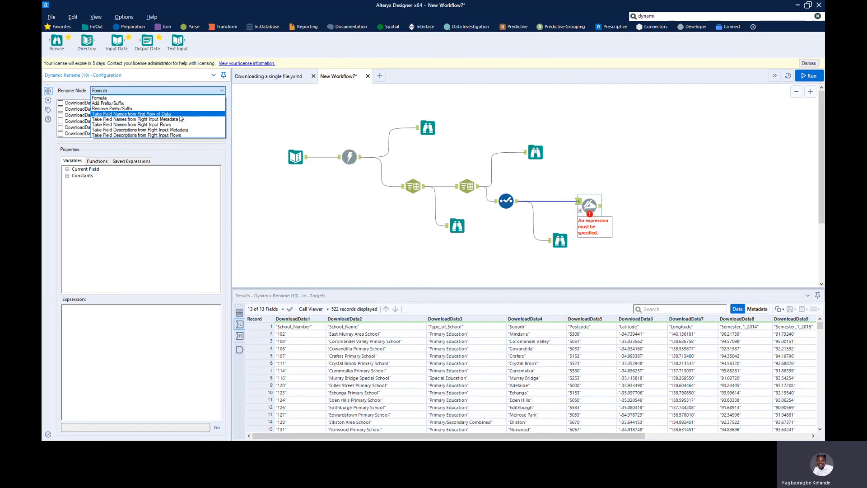
click(152, 115)
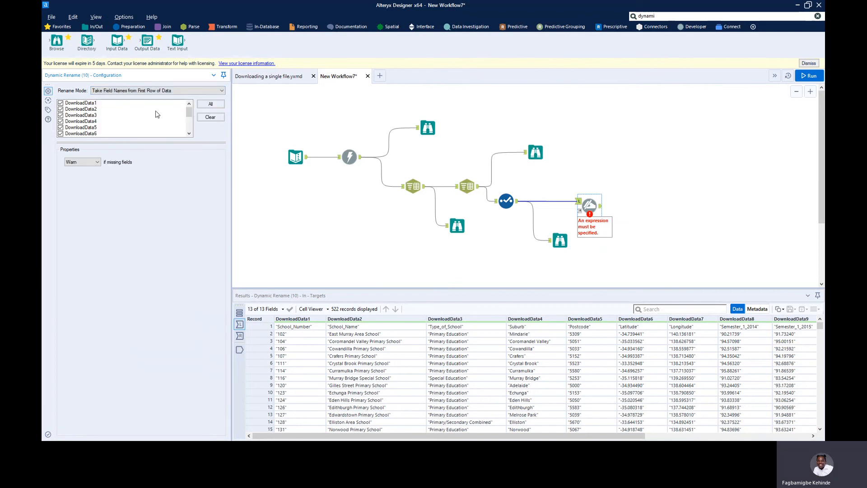
drag(189, 114, 191, 133)
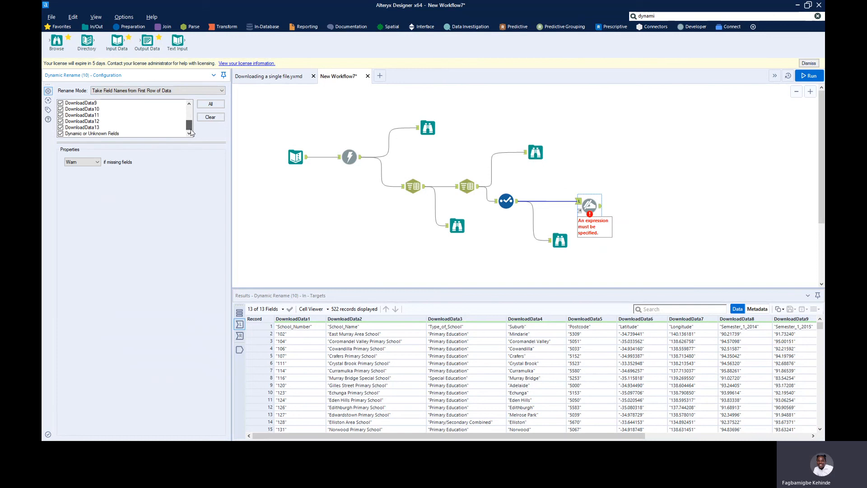
click(61, 134)
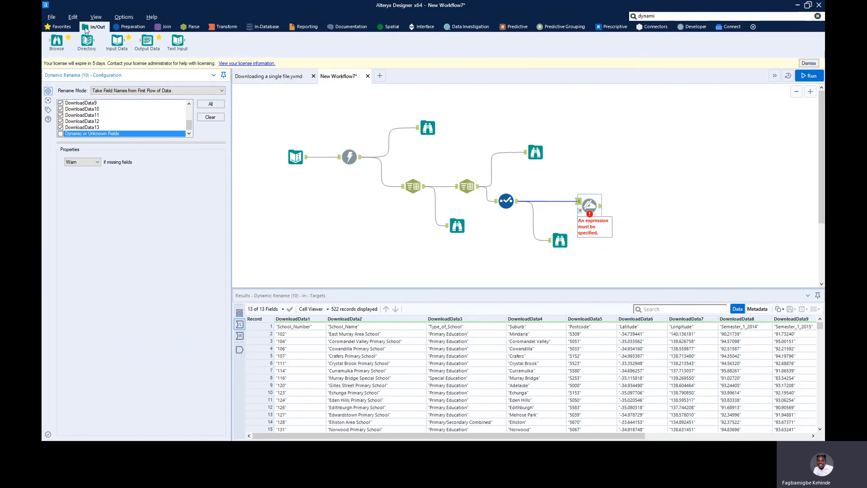
Connect a Browse tool to the Dynamic Rename tool's output, run the workflow, and examine the renamed columns.
drag(57, 39, 631, 206)
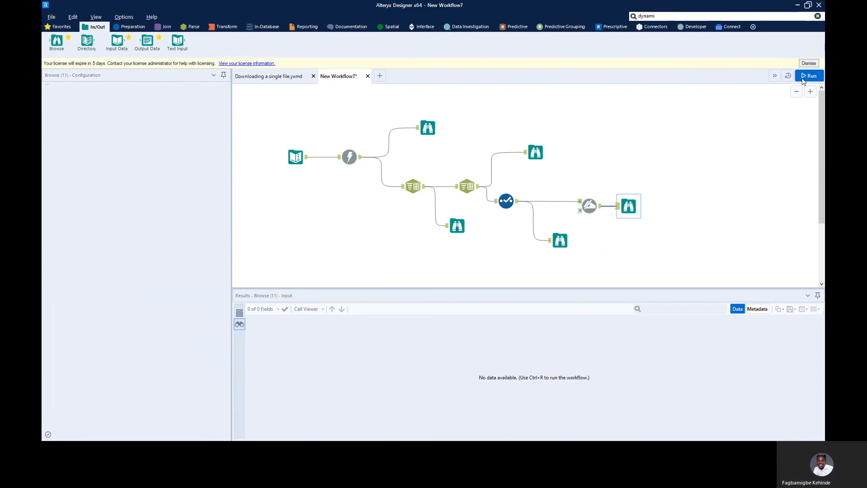
click(803, 79)
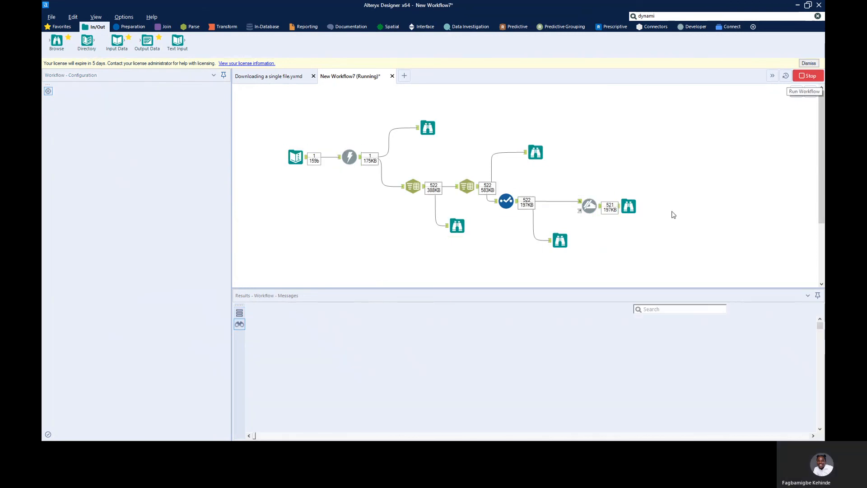
click(628, 207)
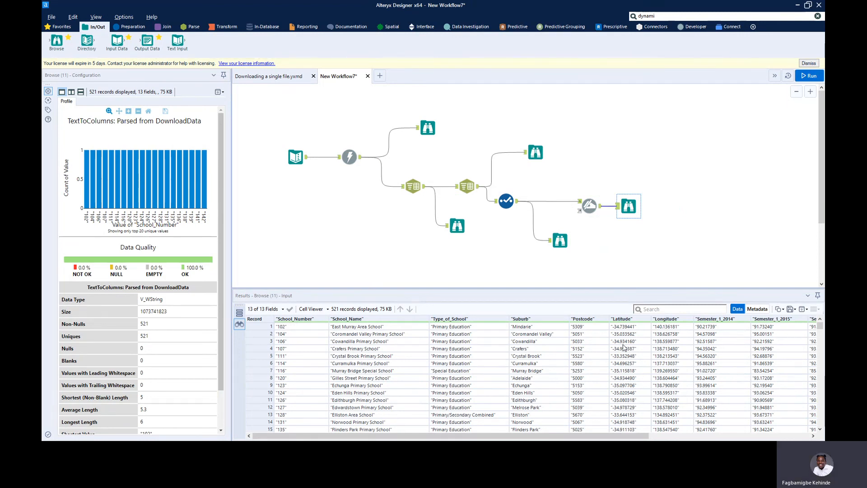
mouse_move(640, 435)
mouse_down()
mouse_move(811, 432)
mouse_move(649, 434)
mouse_up()
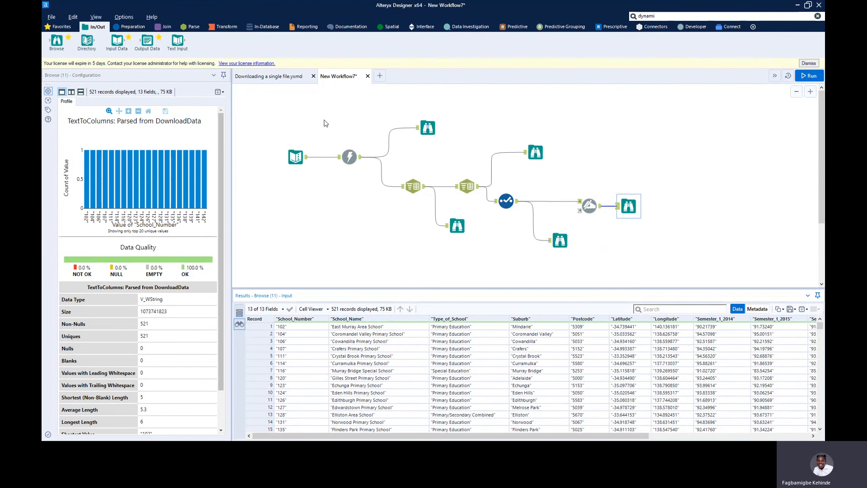
key(alt+Tab)
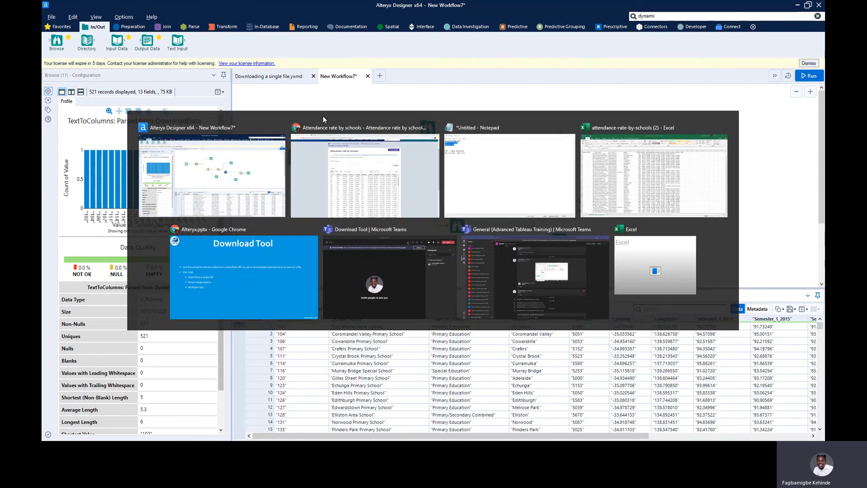
key(alt+Tab)
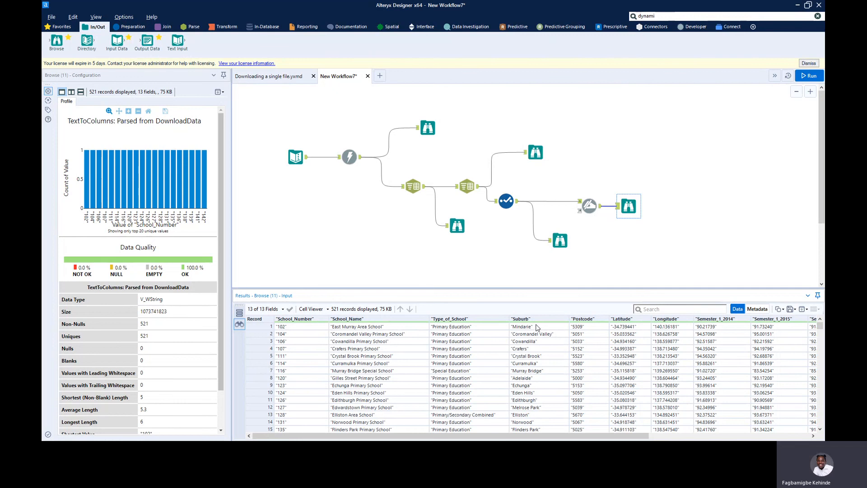
drag(599, 435, 766, 436)
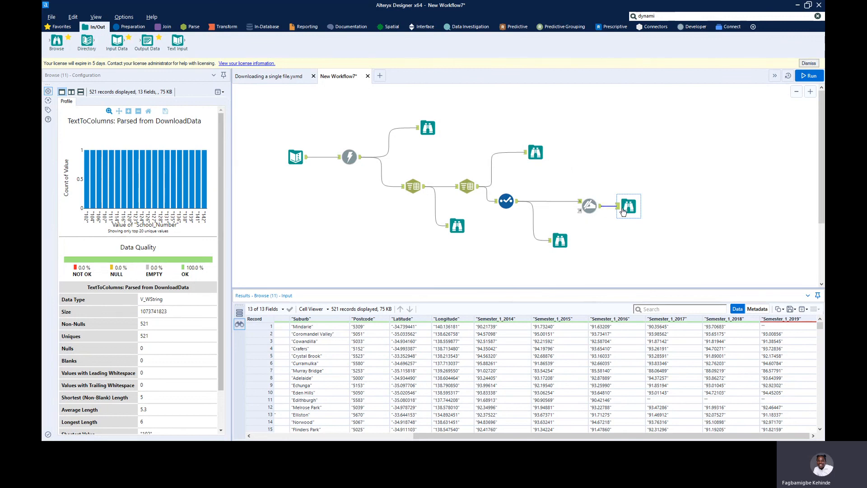
drag(626, 206, 635, 206)
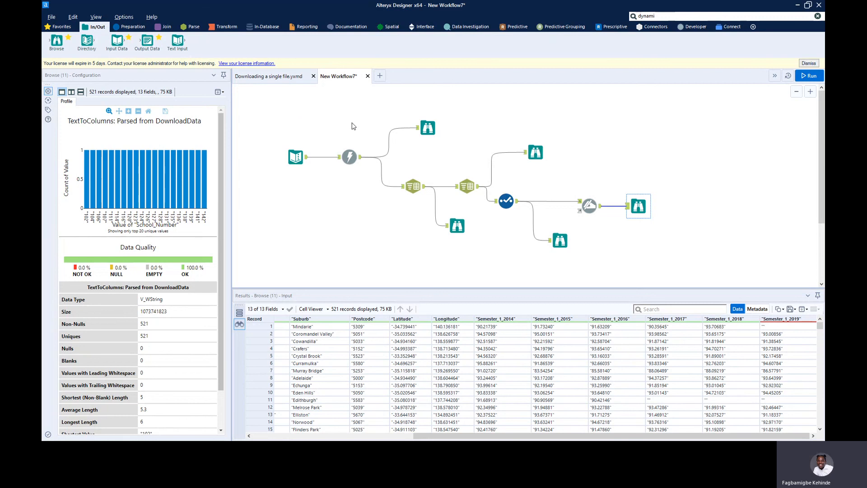
Switch to the Alteryx.pptx presentation in Chrome and advance from the Download Tool slide to the closing slide.
key(alt+Tab)
key(alt+Tab)
key(alt+Tab)
key(alt+Tab)
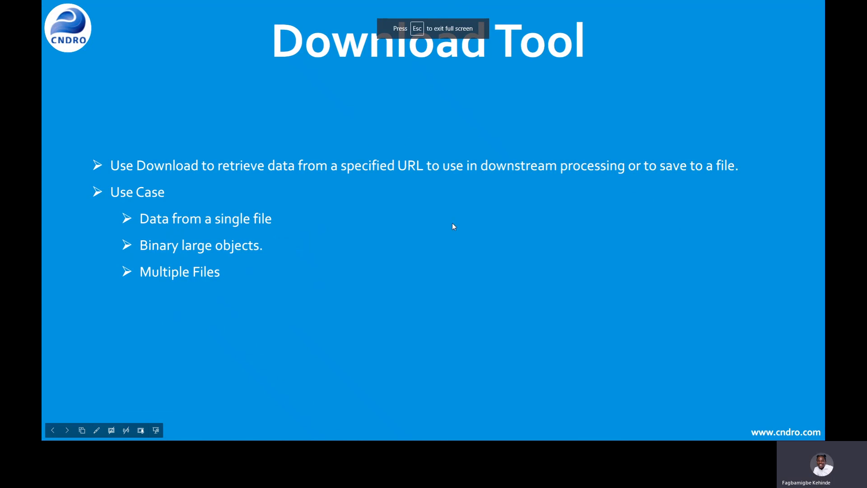
key(Right)
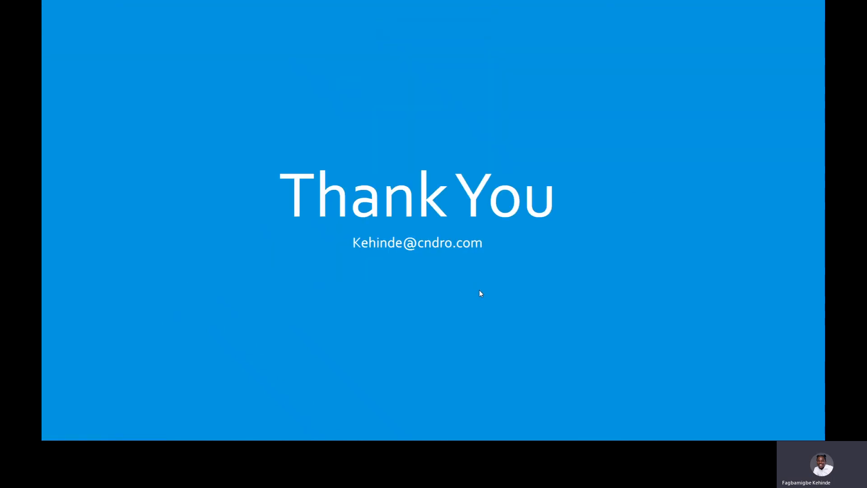